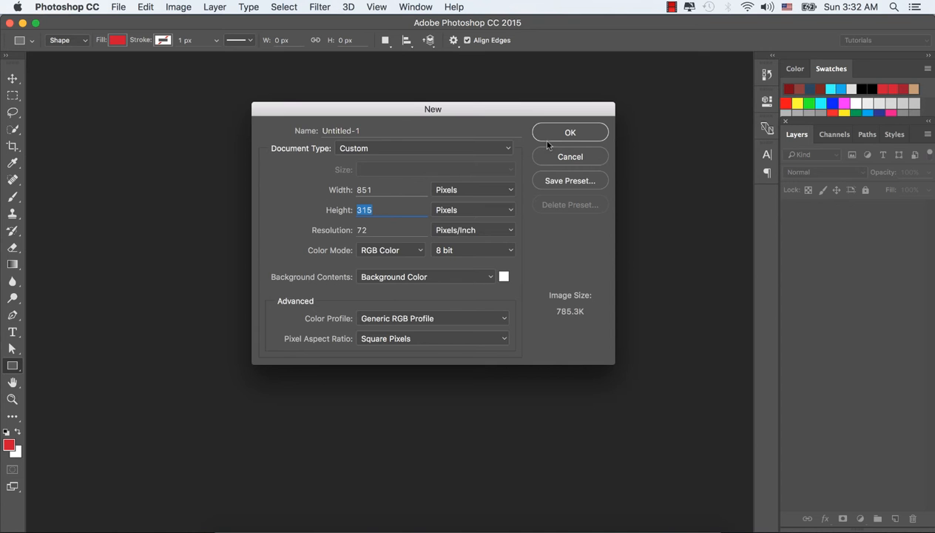
Create the new 851 x 315 pixel document and fit it to the screen.
{"action": "left_click", "coordinate": [551, 135]}
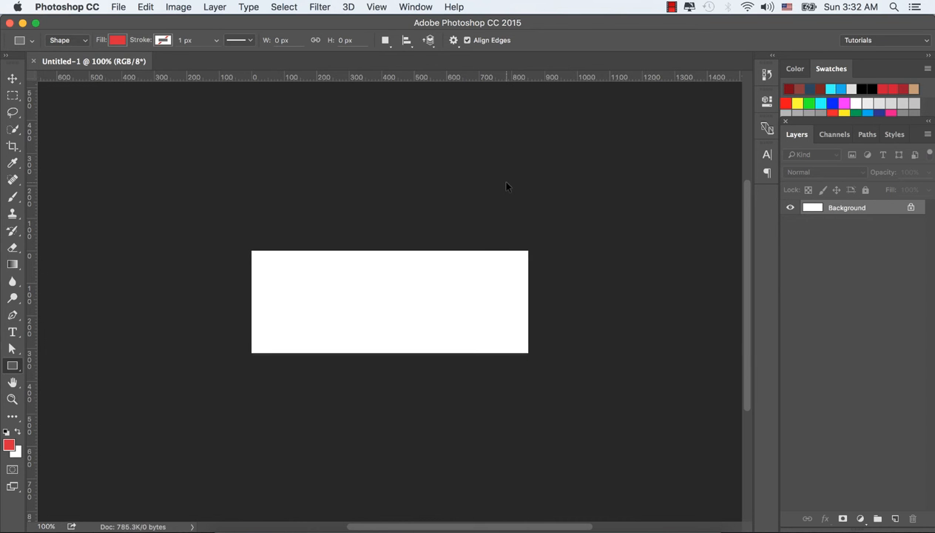
{"action": "key", "text": "super+0"}
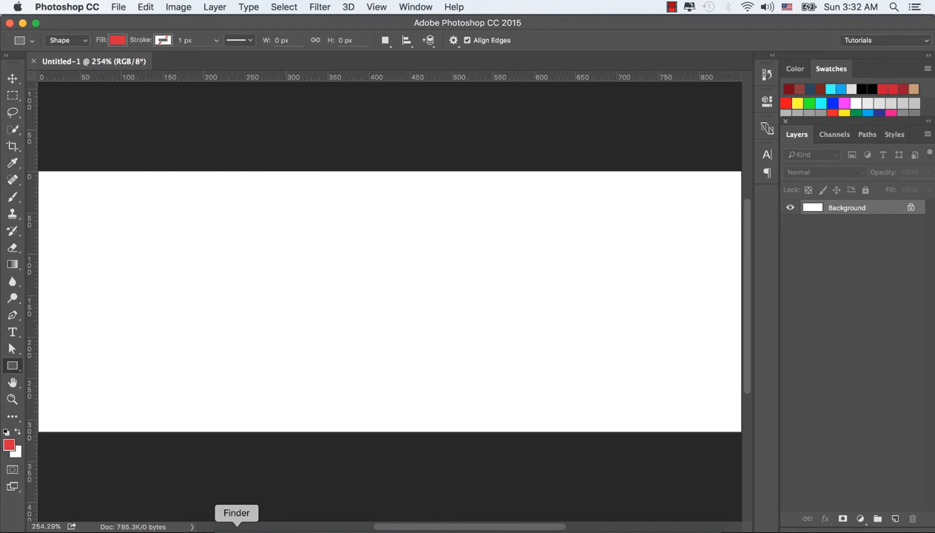
Open the heart background texture JPG from the Facebook cover 3 folder in Photoshop.
{"action": "left_click", "coordinate": [233, 523]}
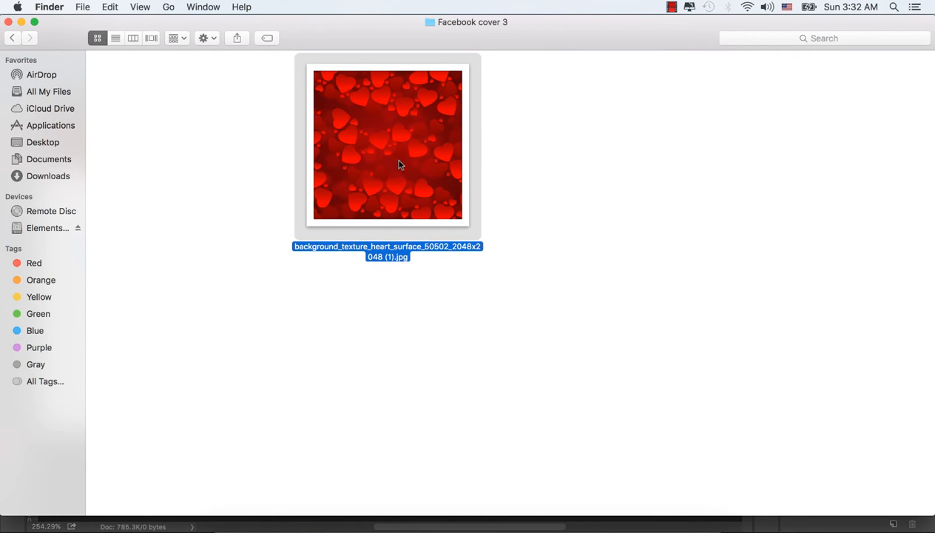
{"action": "right_click", "coordinate": [399, 164]}
{"action": "mouse_move", "coordinate": [503, 177]}
{"action": "left_click", "coordinate": [774, 202]}
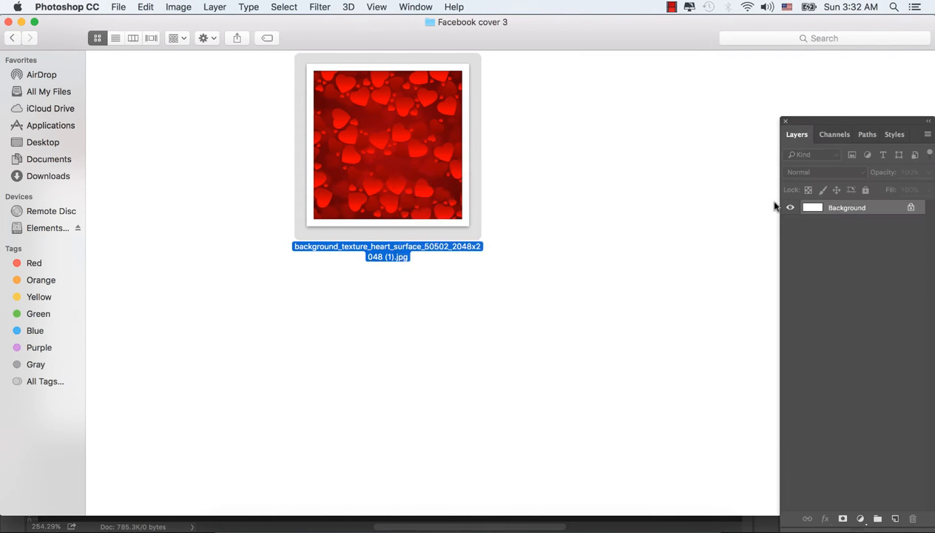
Convert the texture's background layer to a Smart Object.
{"action": "right_click", "coordinate": [848, 214]}
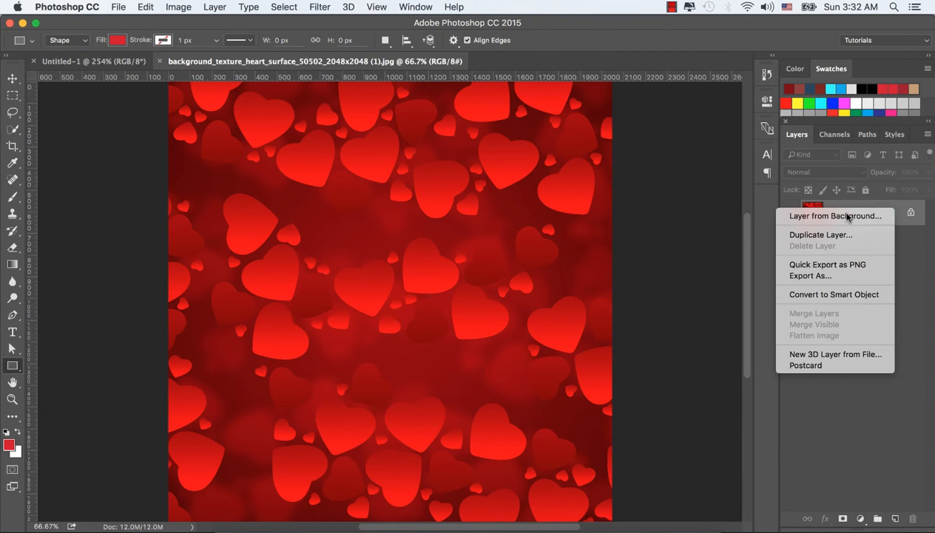
{"action": "left_click", "coordinate": [825, 294]}
Move the texture smart object into the Untitled-1 cover document.
{"action": "left_click", "coordinate": [11, 78]}
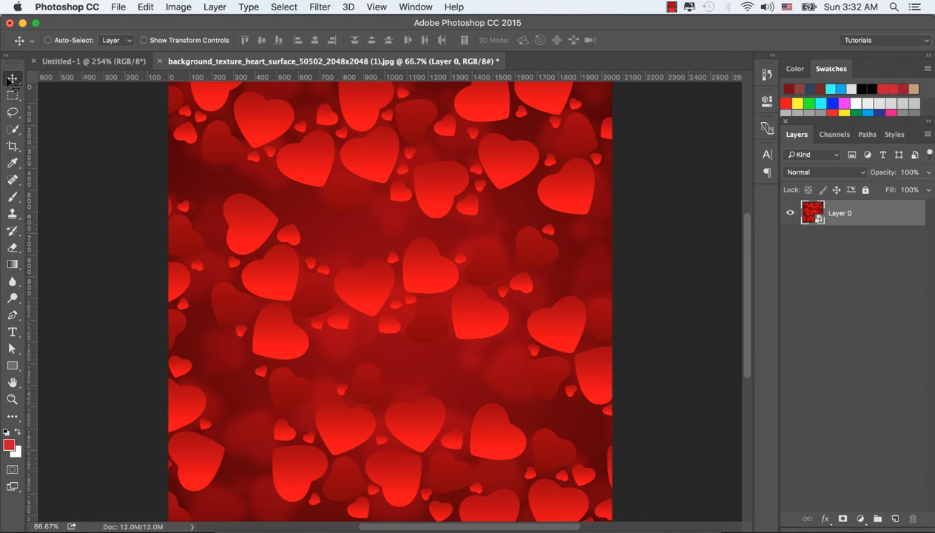
{"action": "left_click_drag", "start_coordinate": [303, 117], "coordinate": [115, 62]}
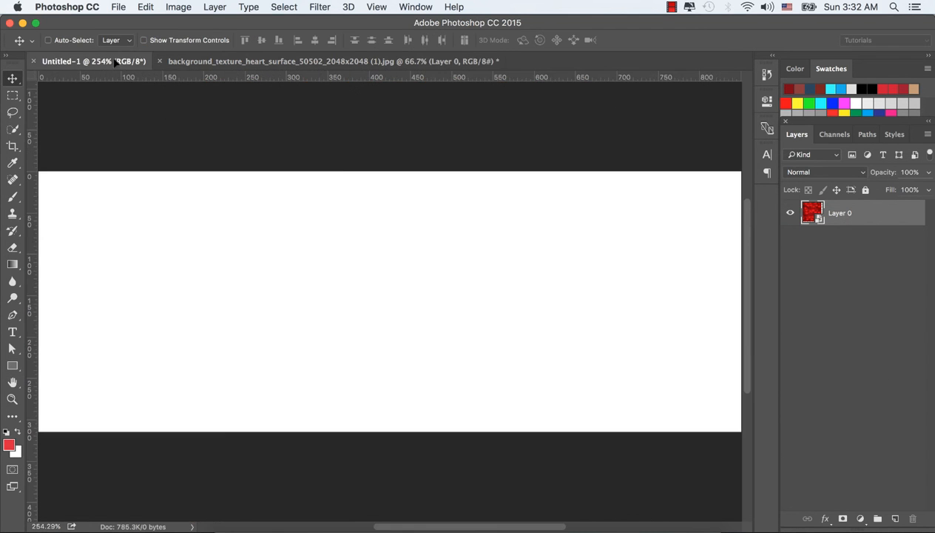
{"action": "left_click_drag", "start_coordinate": [373, 227], "coordinate": [494, 326]}
Free-transform the texture, scaling and positioning it to fill the whole cover canvas, and commit.
{"action": "key", "text": "super+t"}
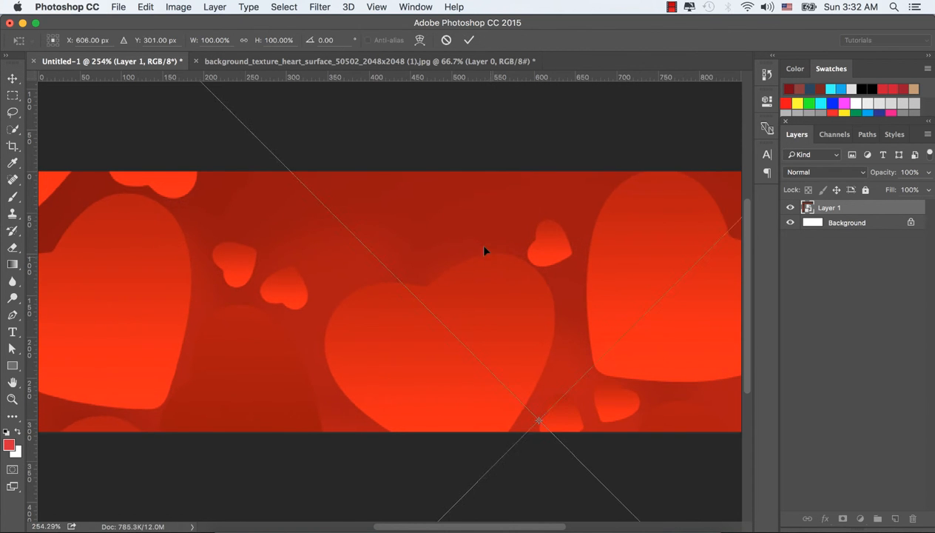
{"action": "left_click_drag", "start_coordinate": [394, 153], "coordinate": [294, 178]}
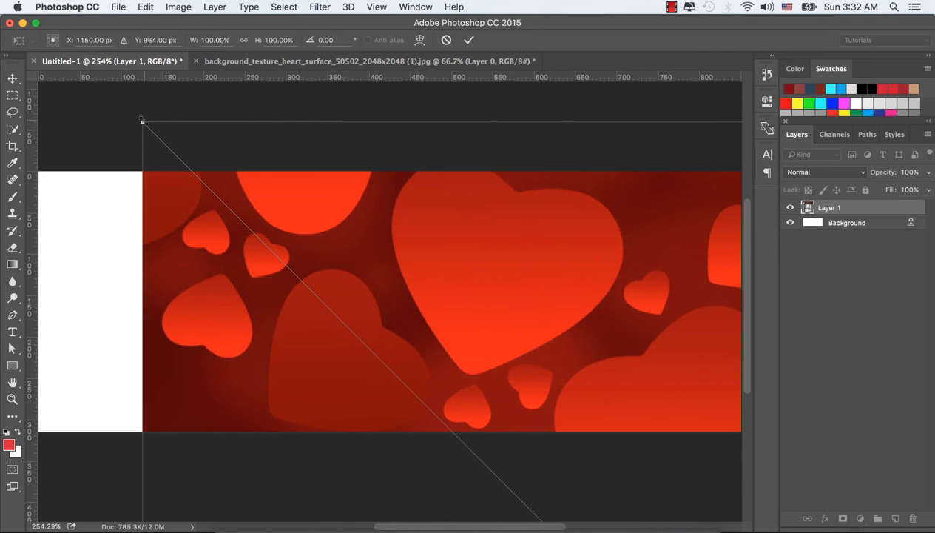
{"action": "left_click_drag", "start_coordinate": [142, 122], "coordinate": [586, 408]}
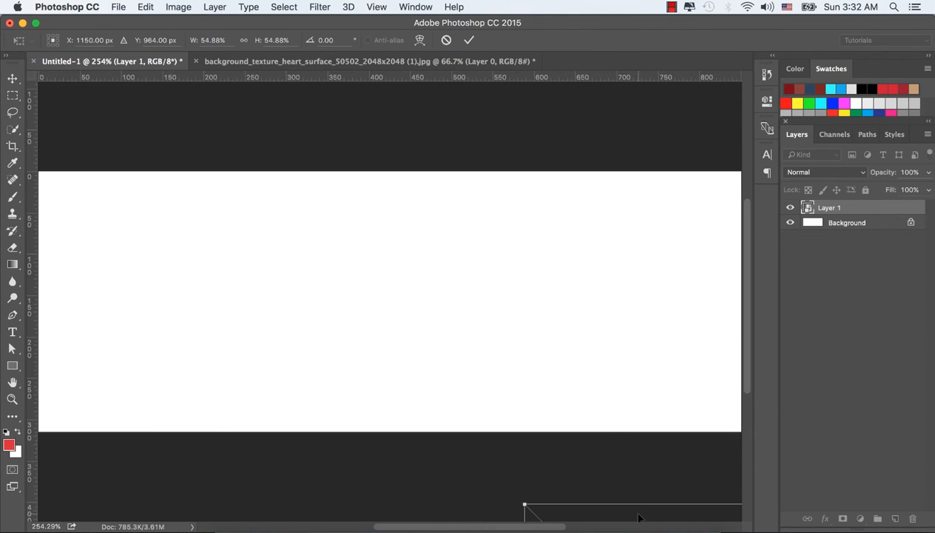
{"action": "left_click_drag", "start_coordinate": [638, 517], "coordinate": [247, 153]}
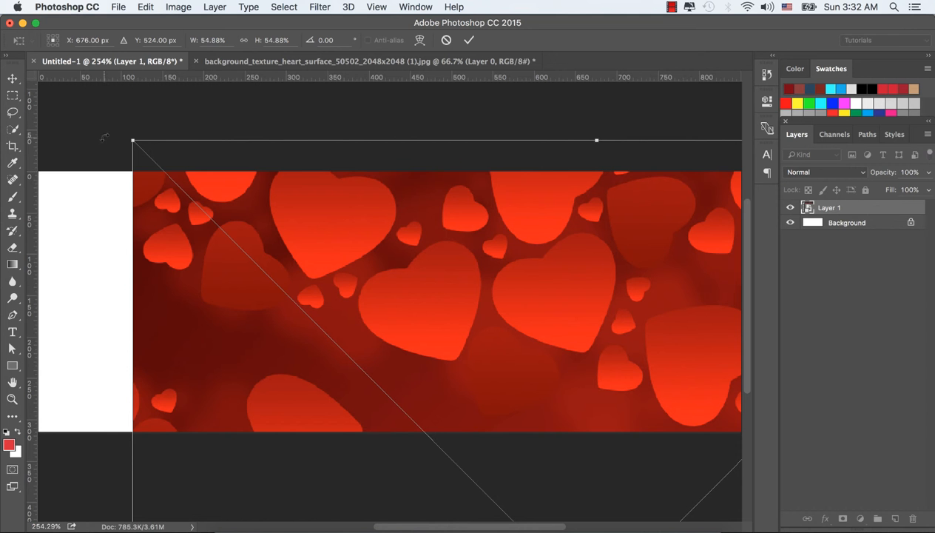
{"action": "left_click_drag", "start_coordinate": [132, 140], "coordinate": [402, 307]}
{"action": "left_click_drag", "start_coordinate": [502, 385], "coordinate": [242, 153]}
{"action": "left_click_drag", "start_coordinate": [63, 116], "coordinate": [69, 236]}
{"action": "left_click_drag", "start_coordinate": [228, 304], "coordinate": [237, 185]}
{"action": "left_click_drag", "start_coordinate": [547, 321], "coordinate": [673, 306]}
{"action": "left_click_drag", "start_coordinate": [482, 304], "coordinate": [539, 306]}
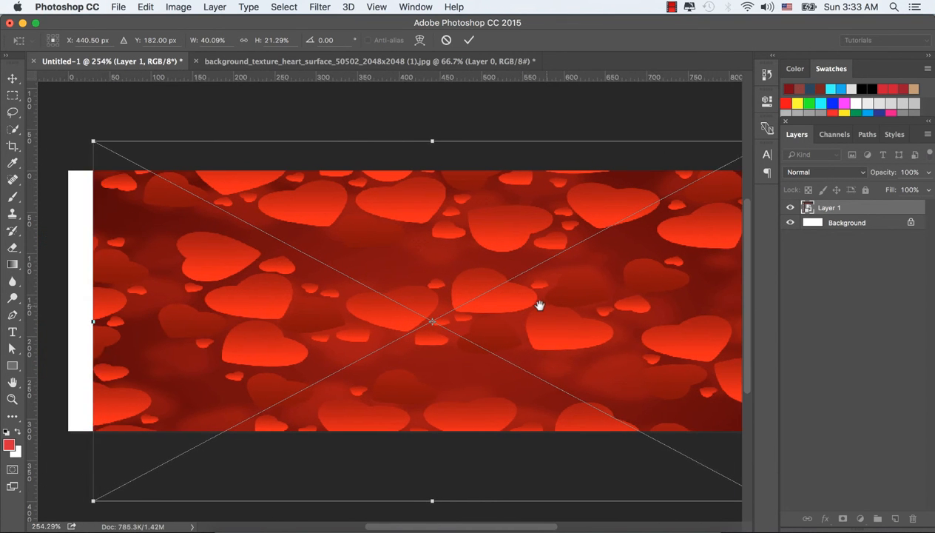
{"action": "left_click_drag", "start_coordinate": [93, 322], "coordinate": [70, 320]}
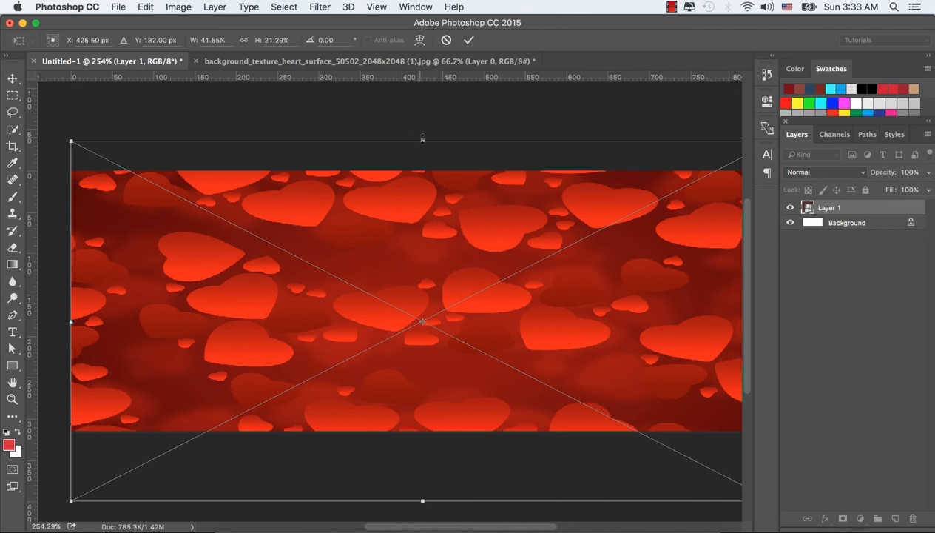
{"action": "left_click_drag", "start_coordinate": [423, 138], "coordinate": [422, 167]}
{"action": "left_click_drag", "start_coordinate": [423, 499], "coordinate": [442, 420]}
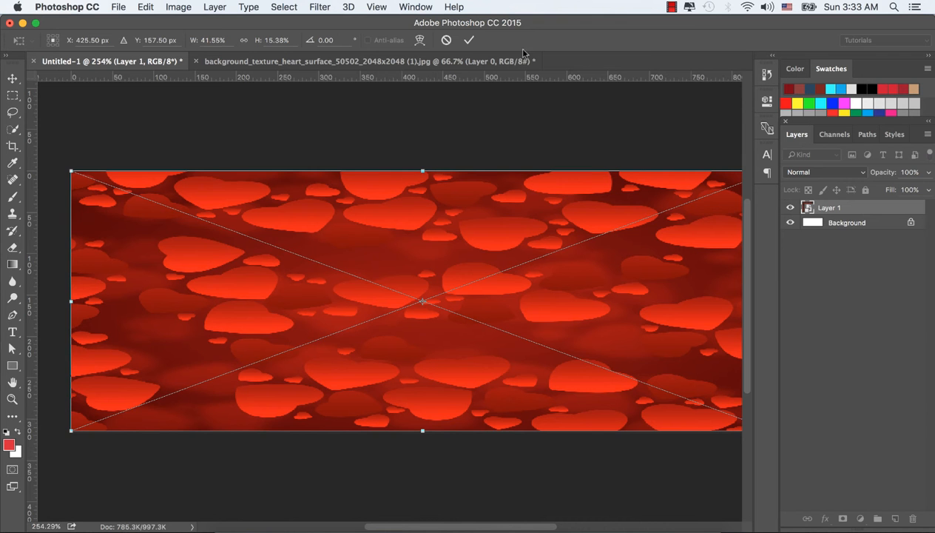
{"action": "left_click", "coordinate": [468, 40]}
Add a horizontal guide across the canvas middle and a vertical guide at about 425 px.
{"action": "scroll", "coordinate": [475, 47], "scroll_direction": "right", "scroll_amount": 2}
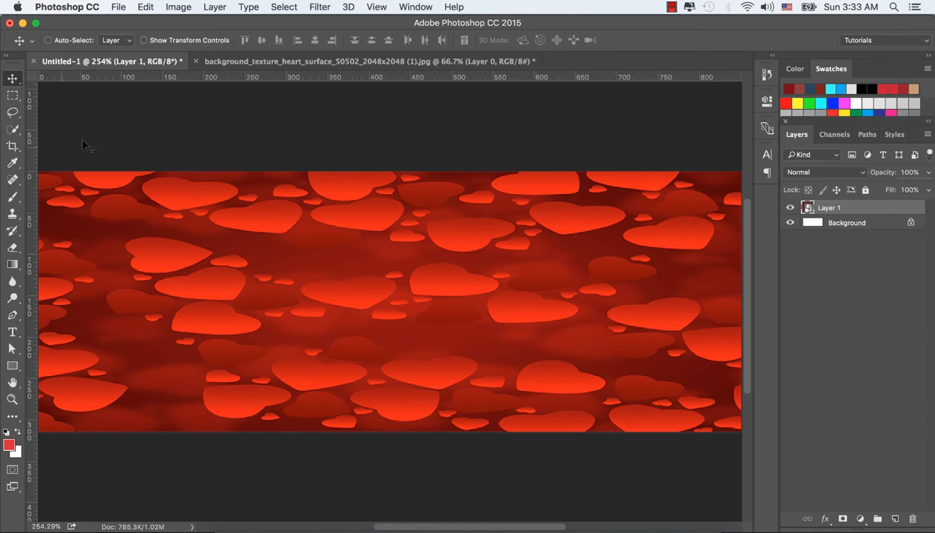
{"action": "left_click_drag", "start_coordinate": [108, 83], "coordinate": [143, 301]}
{"action": "left_click_drag", "start_coordinate": [32, 249], "coordinate": [389, 245]}
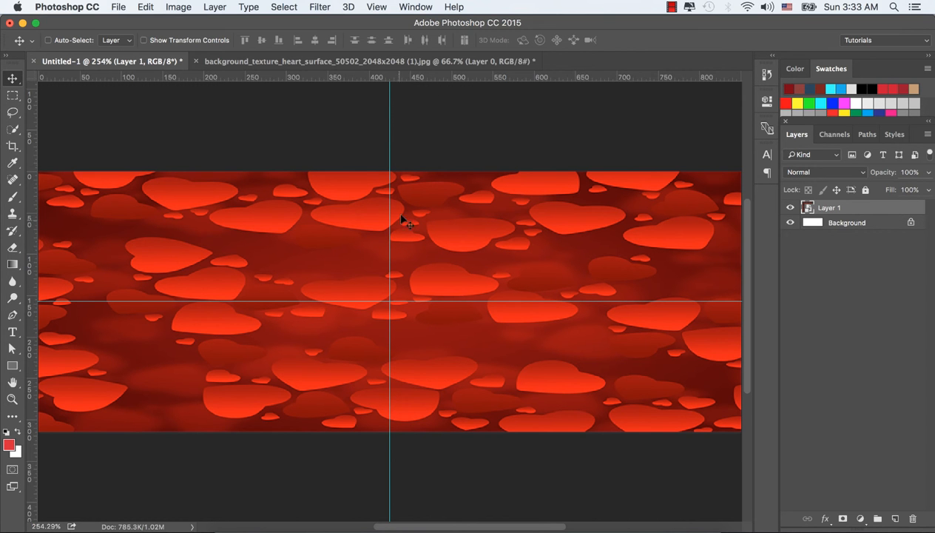
Draw a red heart with the Custom Shape tool, about 259 x 226 px, centred on the guides.
{"action": "left_click", "coordinate": [11, 365]}
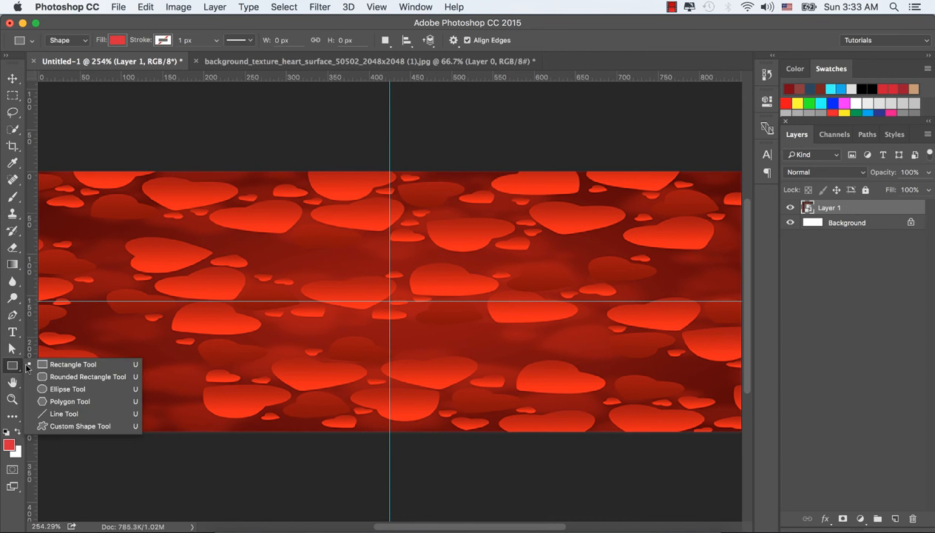
{"action": "left_click", "coordinate": [56, 426]}
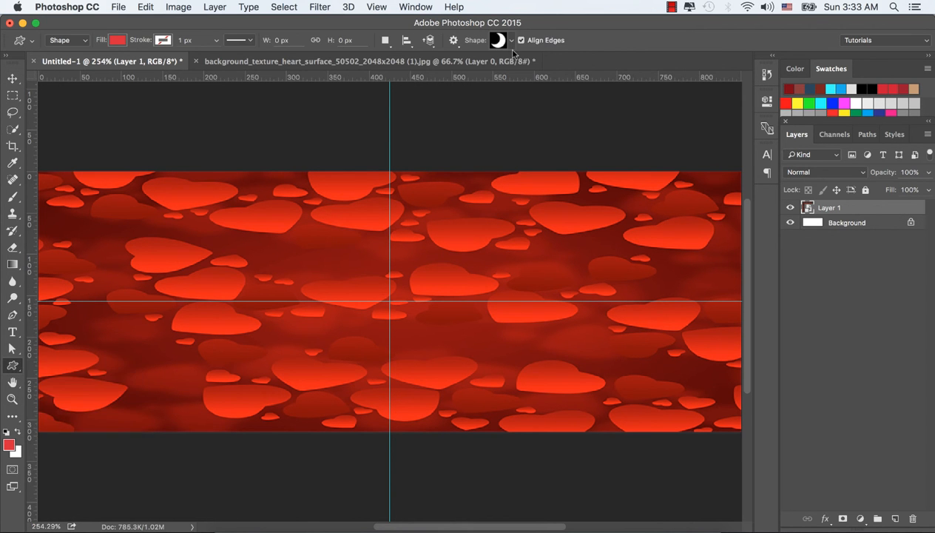
{"action": "left_click", "coordinate": [512, 42]}
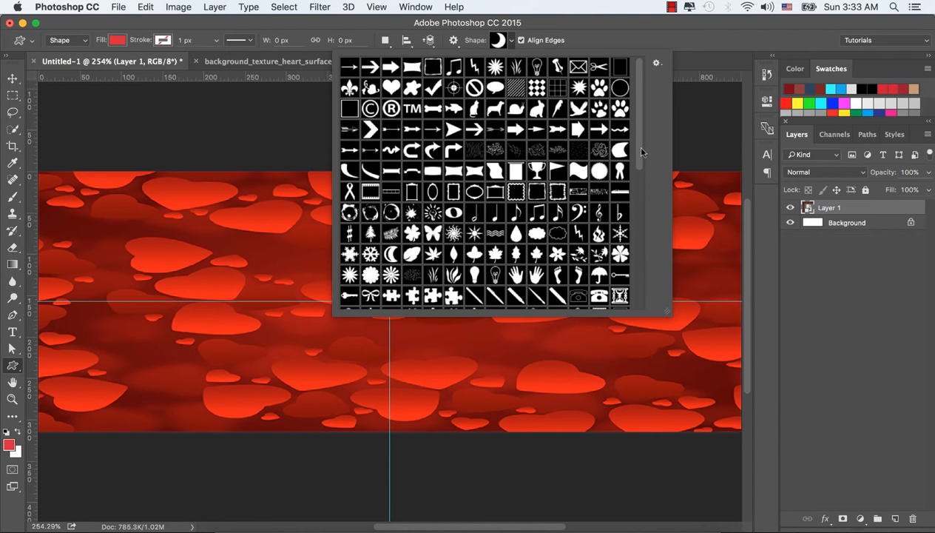
{"action": "left_click_drag", "start_coordinate": [641, 152], "coordinate": [663, 155]}
{"action": "left_click", "coordinate": [390, 81]}
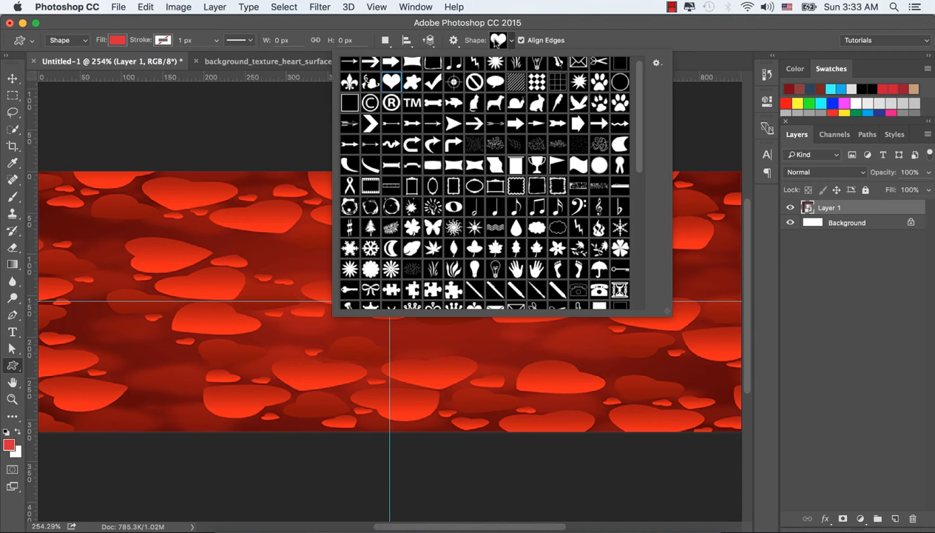
{"action": "left_click", "coordinate": [498, 41]}
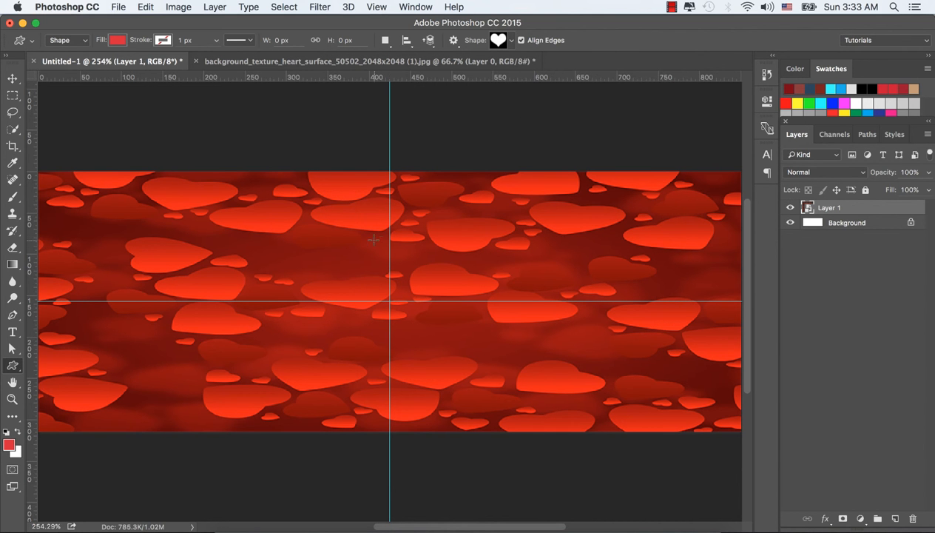
{"action": "left_click_drag", "start_coordinate": [366, 238], "coordinate": [582, 439]}
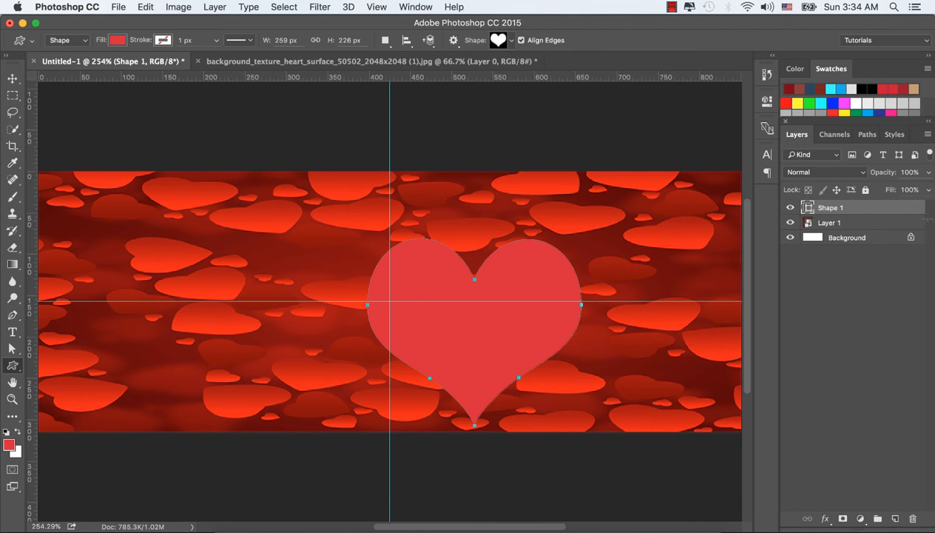
Set the heart's stroke width to 5 px.
{"action": "left_click", "coordinate": [183, 42]}
{"action": "type", "text": "5"}
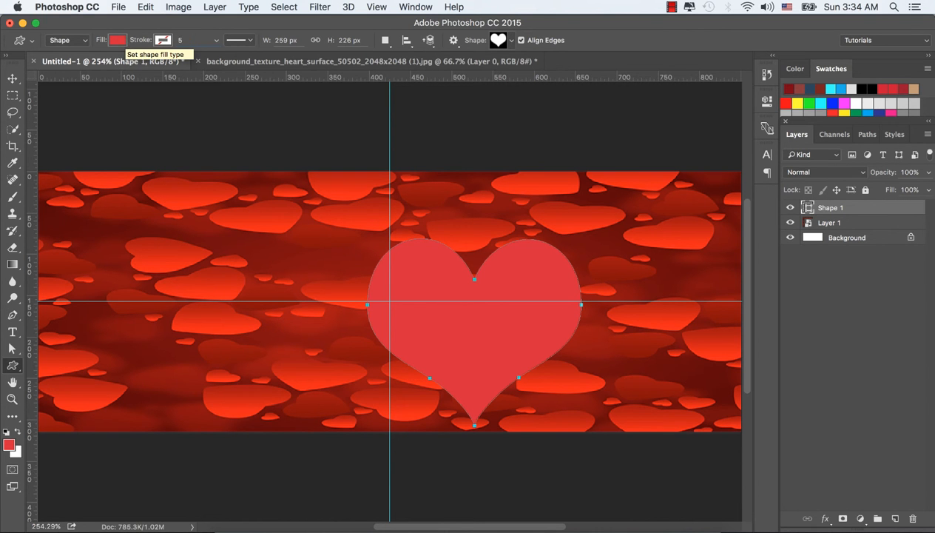
{"action": "key", "text": "Tab"}
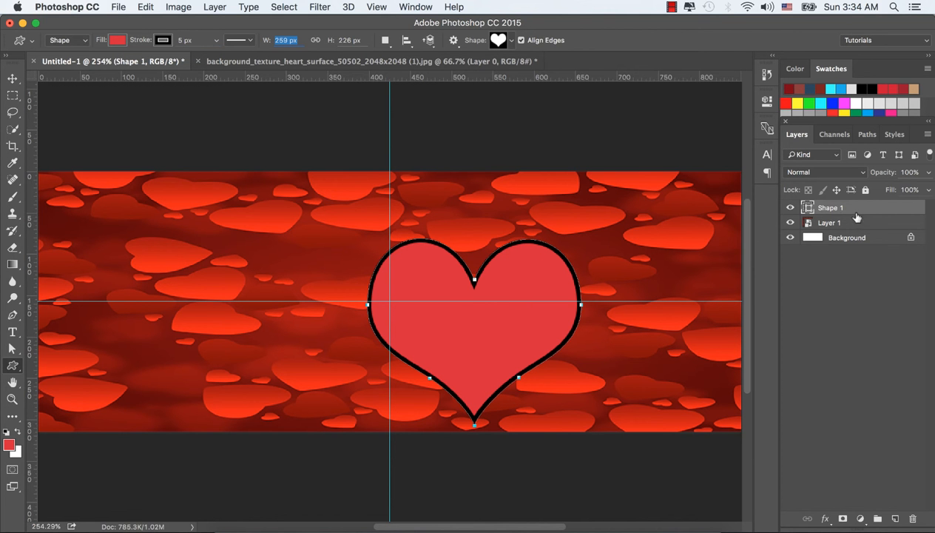
Duplicate the heart and move the copy to the right.
{"action": "left_click", "coordinate": [13, 78]}
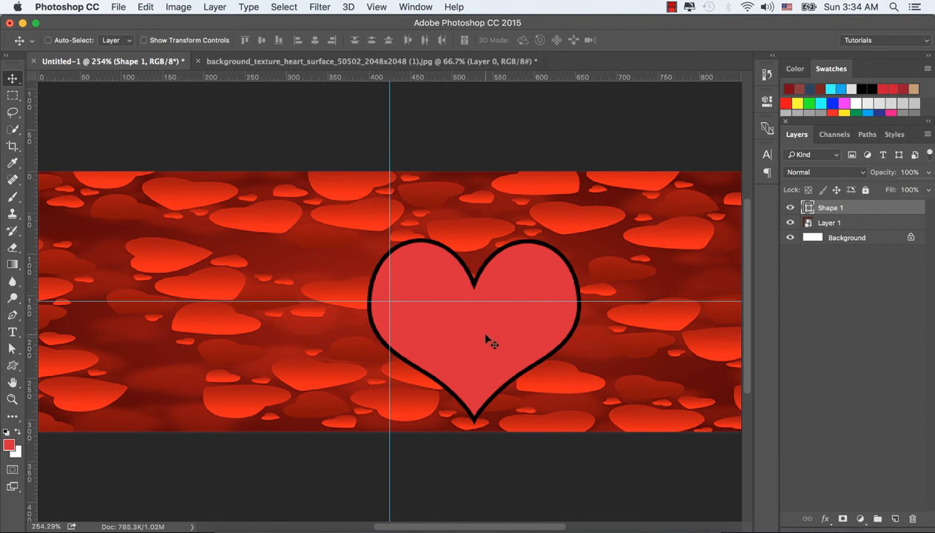
{"action": "left_click_drag", "start_coordinate": [484, 339], "coordinate": [643, 327]}
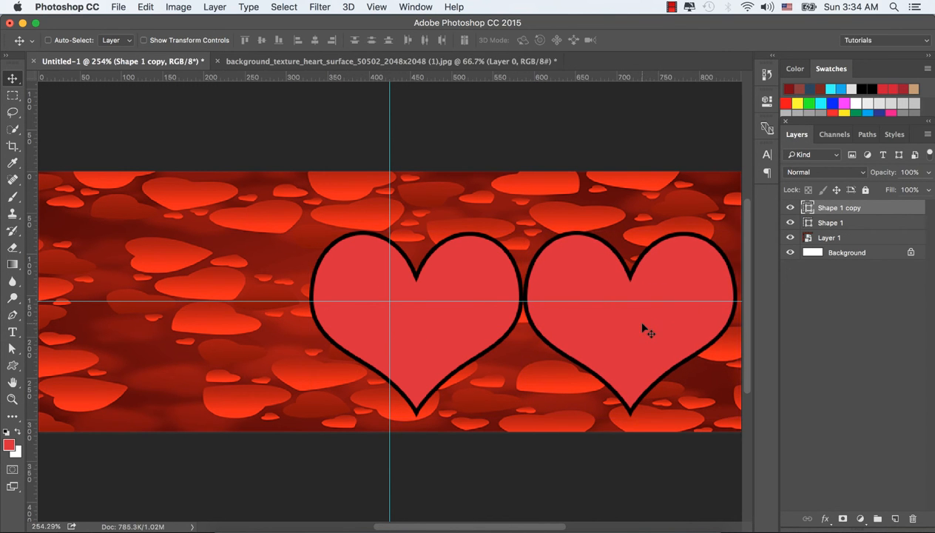
Select the original heart layer and nudge it about 10 px to the left.
{"action": "left_click", "coordinate": [853, 223]}
{"action": "left_click_drag", "start_coordinate": [442, 288], "coordinate": [436, 290]}
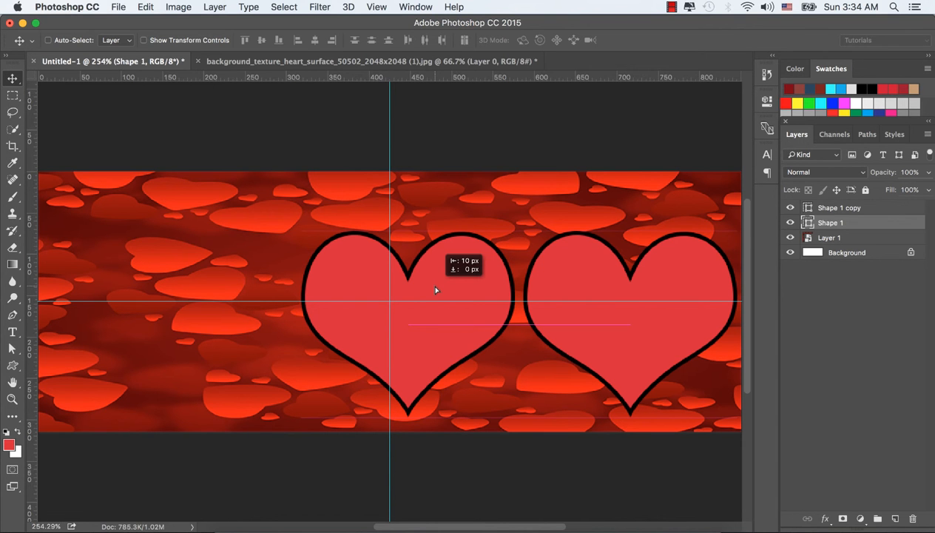
{"action": "left_click_drag", "start_coordinate": [436, 290], "coordinate": [435, 290]}
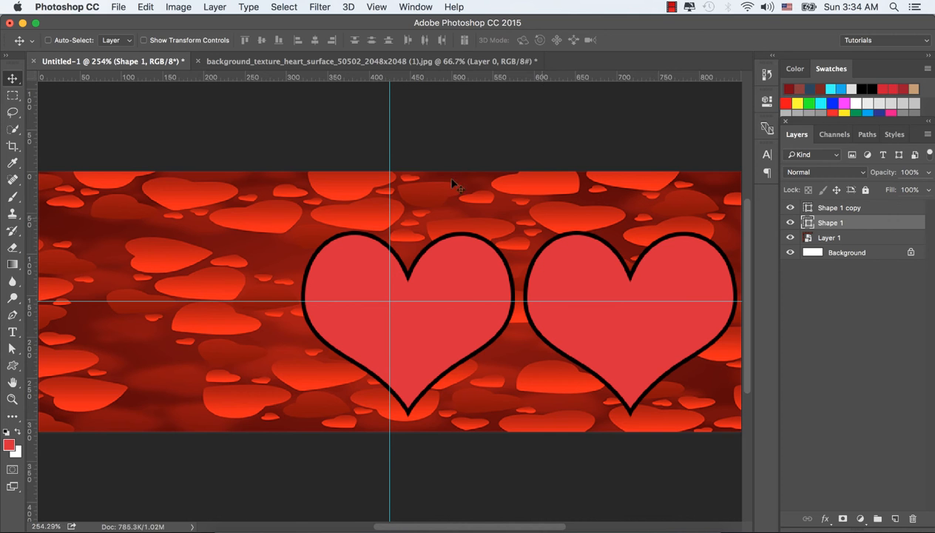
Give the left heart's stroke a red gradient from the gradient presets.
{"action": "left_click", "coordinate": [12, 366]}
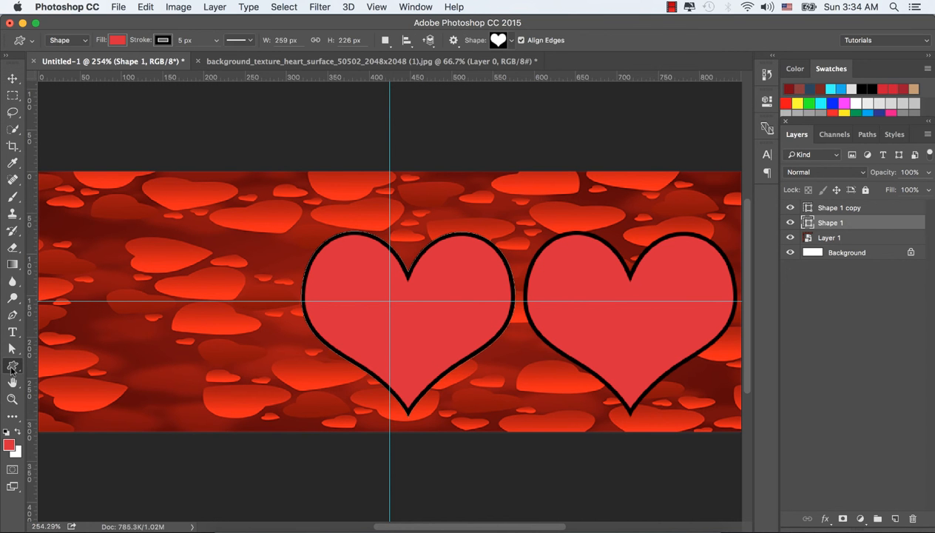
{"action": "left_click", "coordinate": [164, 41]}
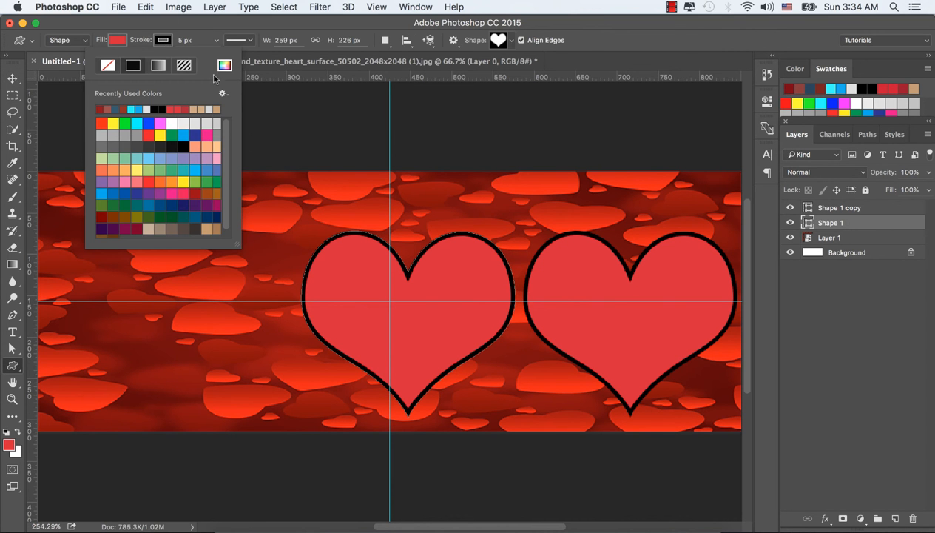
{"action": "left_click", "coordinate": [157, 66]}
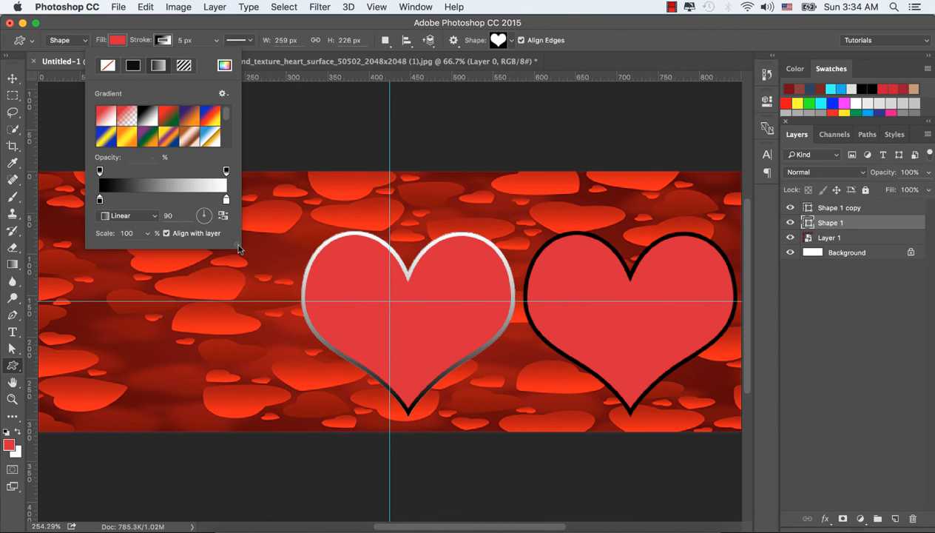
{"action": "left_click_drag", "start_coordinate": [237, 246], "coordinate": [312, 332]}
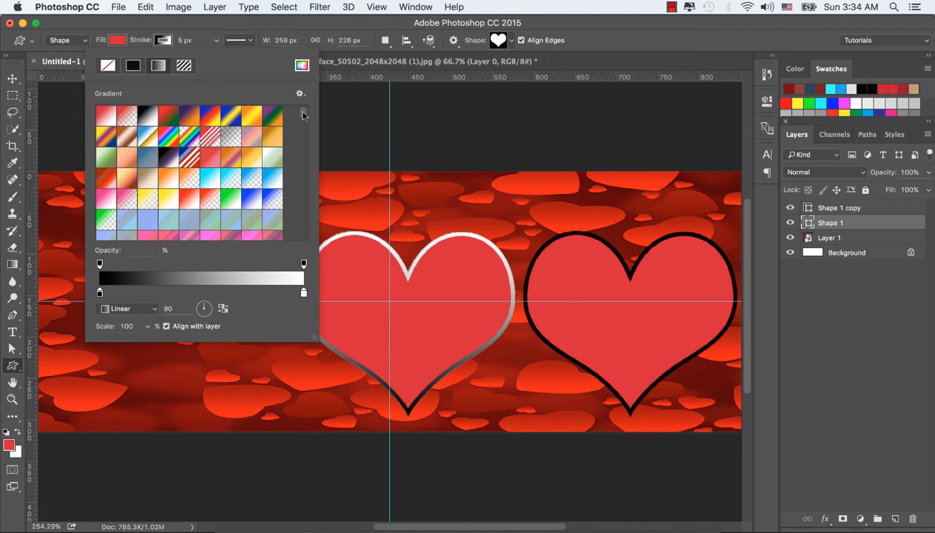
{"action": "left_click_drag", "start_coordinate": [303, 115], "coordinate": [303, 125]}
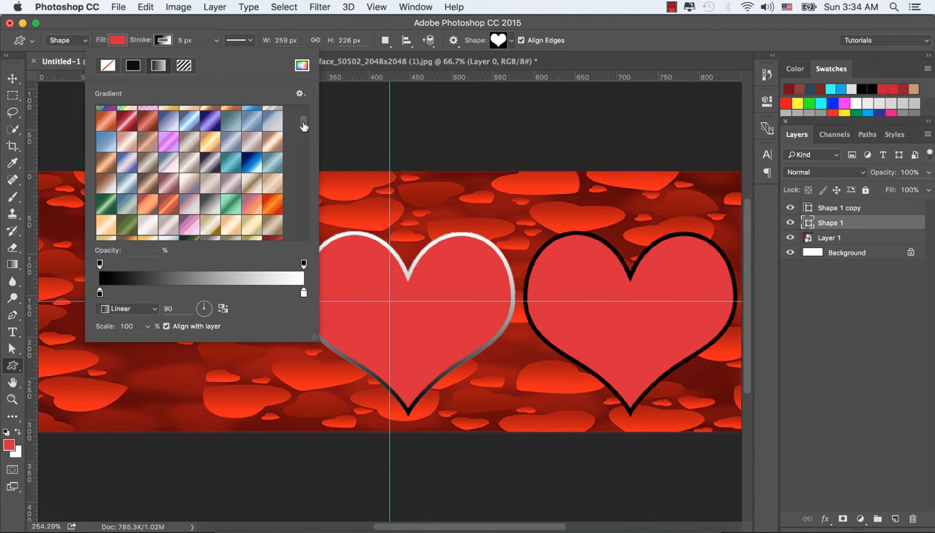
{"action": "left_click", "coordinate": [128, 122]}
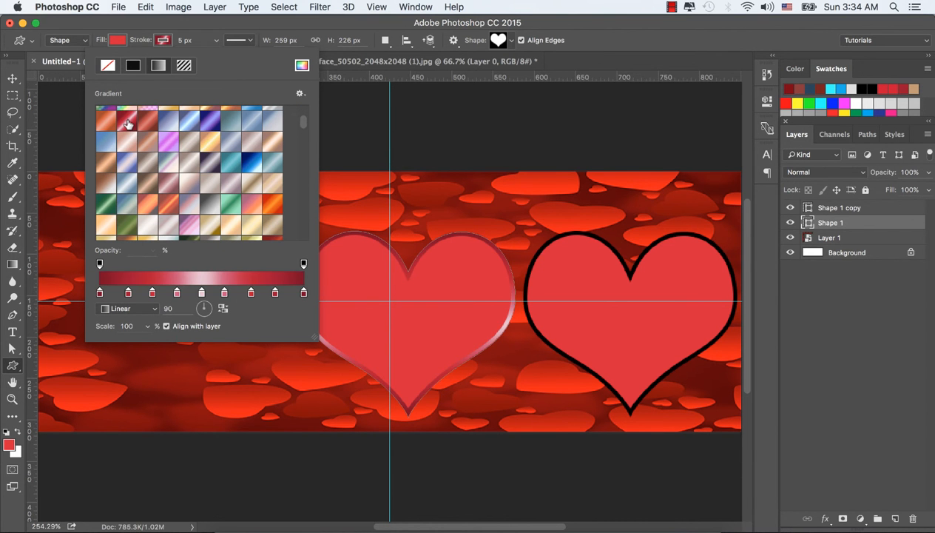
{"action": "left_click_drag", "start_coordinate": [302, 123], "coordinate": [302, 130]}
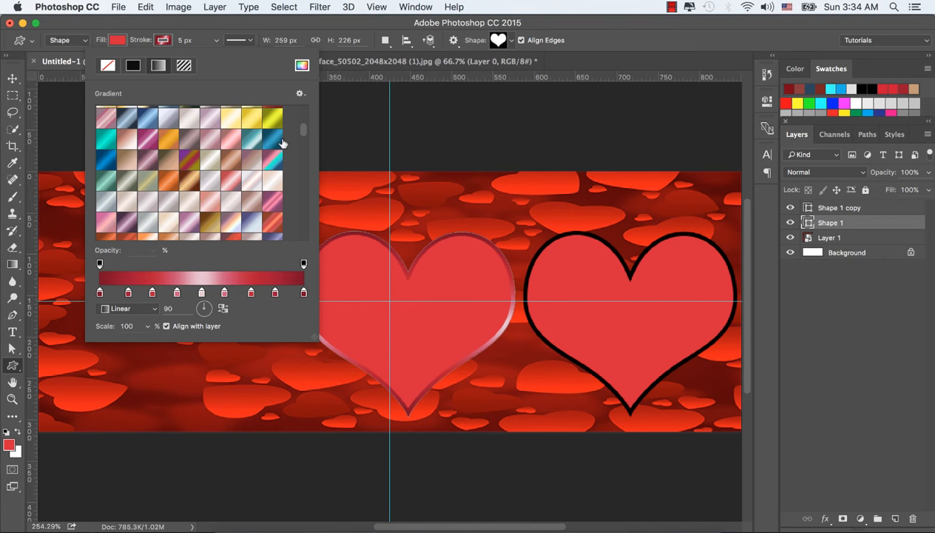
{"action": "scroll", "coordinate": [304, 135], "scroll_direction": "up", "scroll_amount": 2}
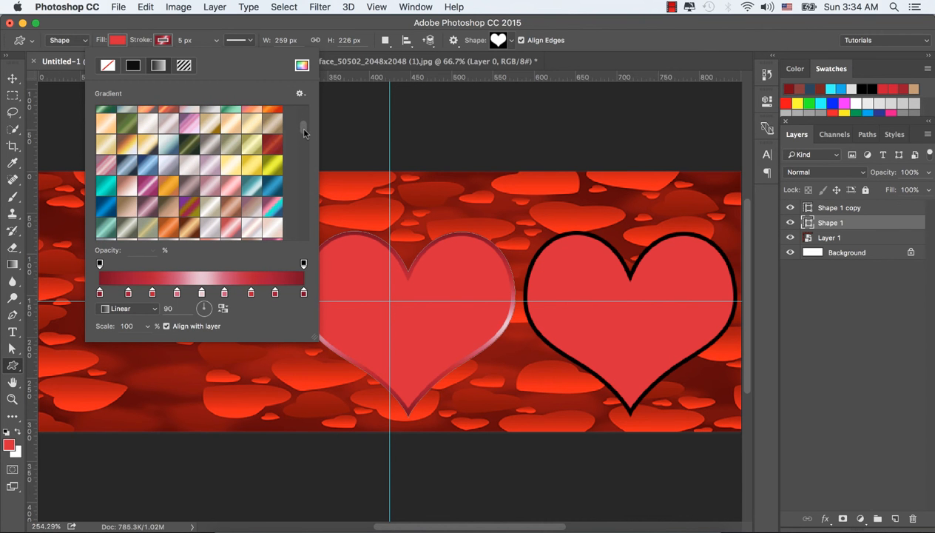
{"action": "left_click", "coordinate": [274, 145]}
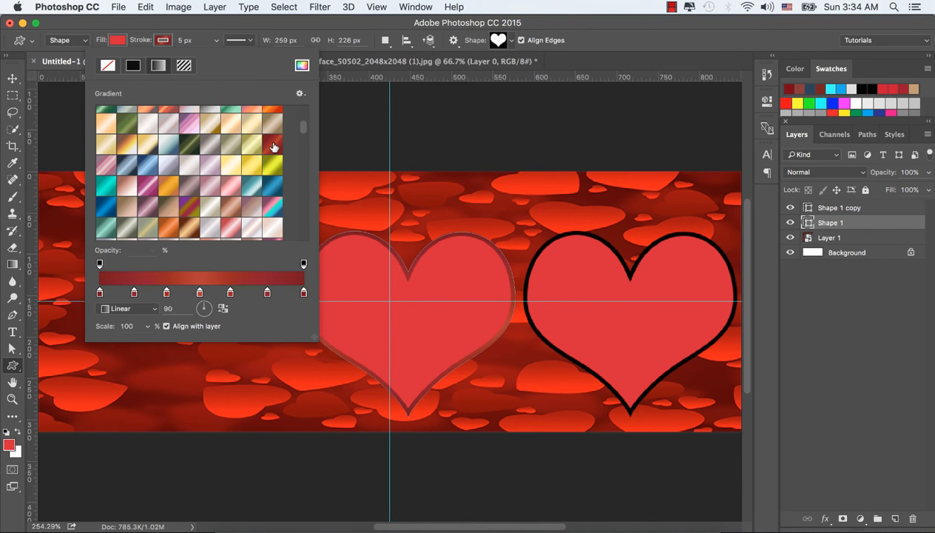
{"action": "left_click_drag", "start_coordinate": [302, 130], "coordinate": [303, 157]}
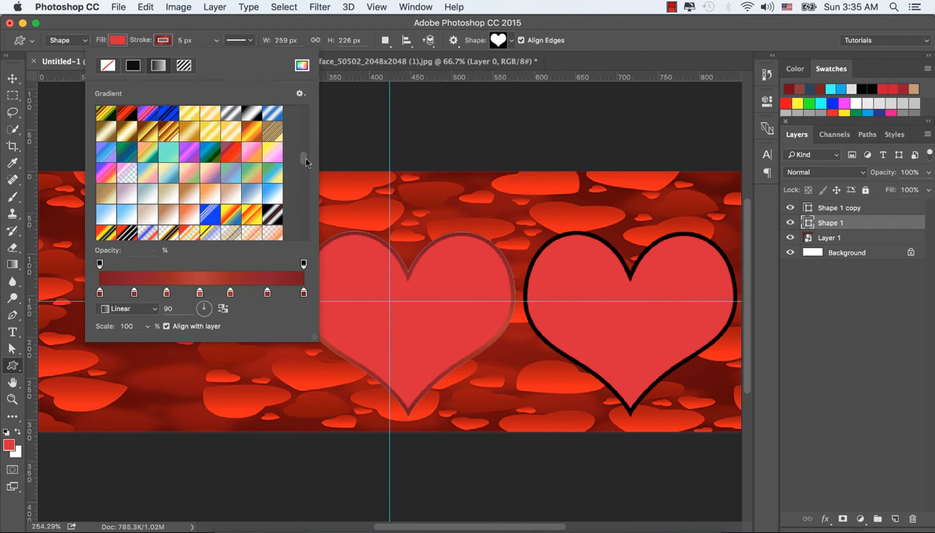
{"action": "left_click", "coordinate": [233, 153]}
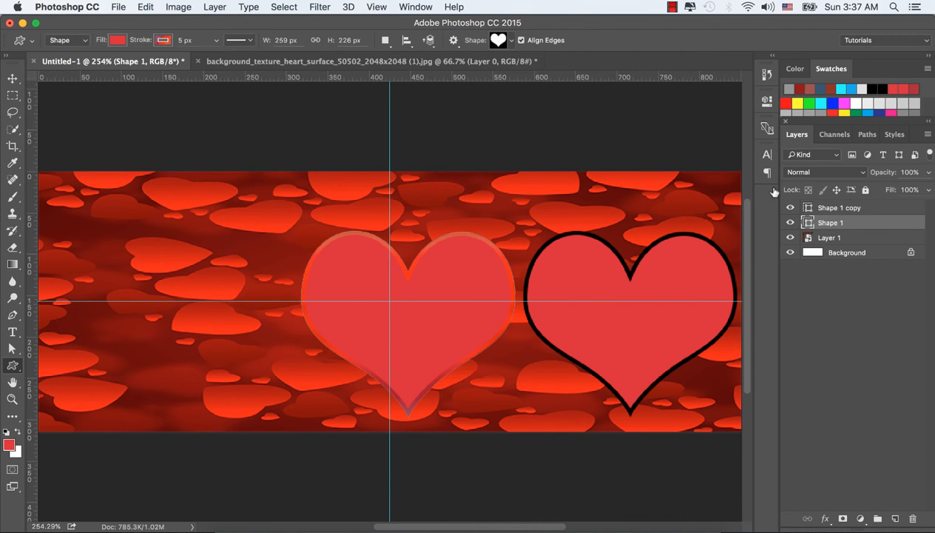
Select the copied heart layer and apply a red gradient stroke to the right heart as well.
{"action": "left_click", "coordinate": [857, 210]}
{"action": "left_click", "coordinate": [165, 40]}
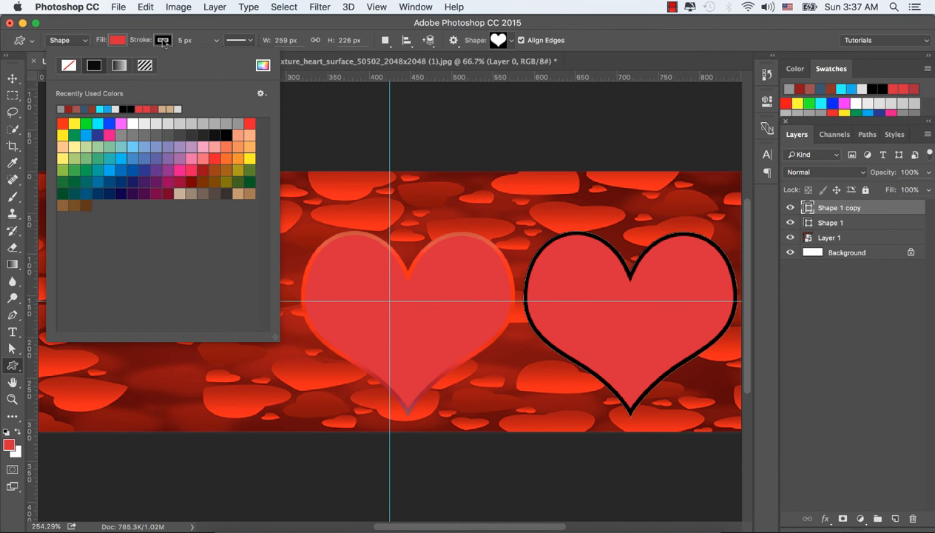
{"action": "left_click", "coordinate": [119, 65]}
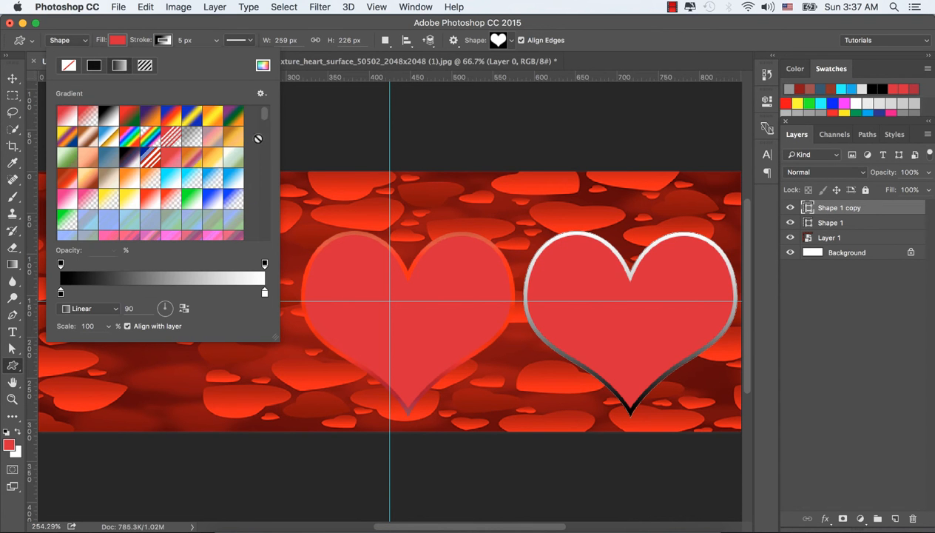
{"action": "mouse_move", "coordinate": [262, 132]}
{"action": "left_mouse_down"}
{"action": "mouse_move", "coordinate": [260, 122]}
{"action": "mouse_move", "coordinate": [258, 160]}
{"action": "left_mouse_up"}
{"action": "left_click", "coordinate": [194, 167]}
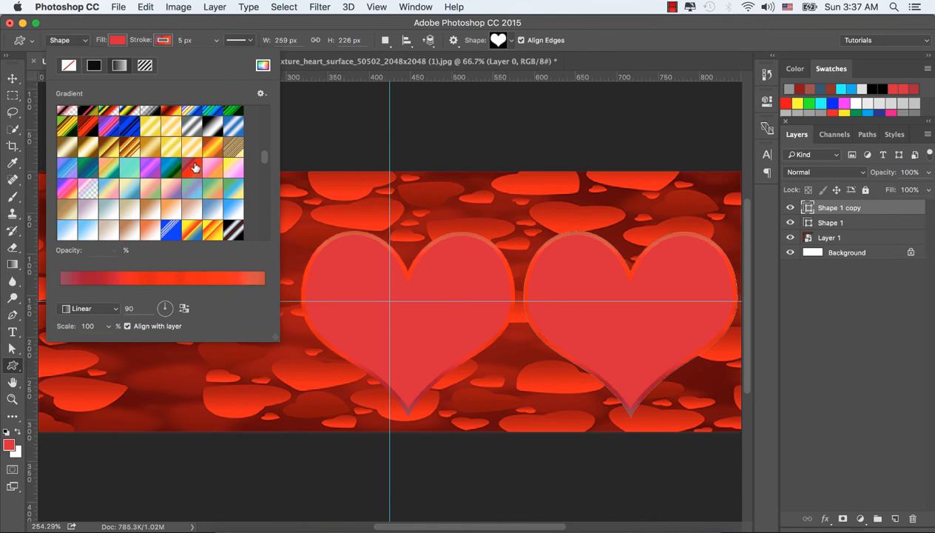
{"action": "left_click", "coordinate": [165, 43]}
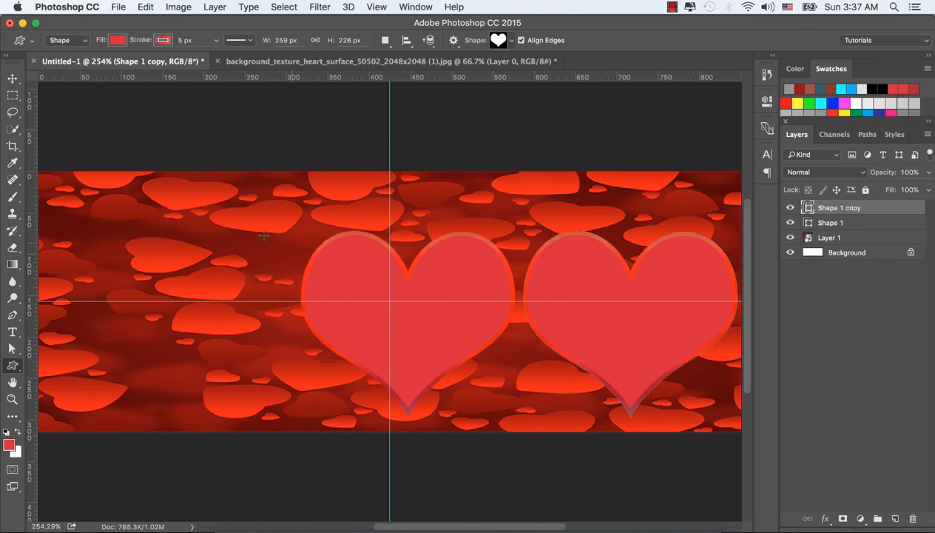
Draw a starburst custom shape about 152 x 152 px on the left side of the banner.
{"action": "left_click", "coordinate": [14, 79]}
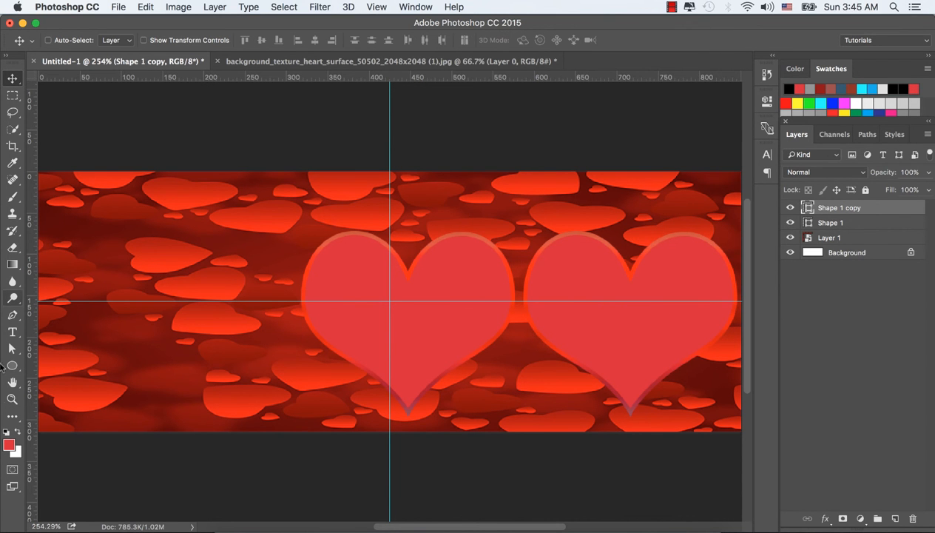
{"action": "left_click", "coordinate": [12, 365]}
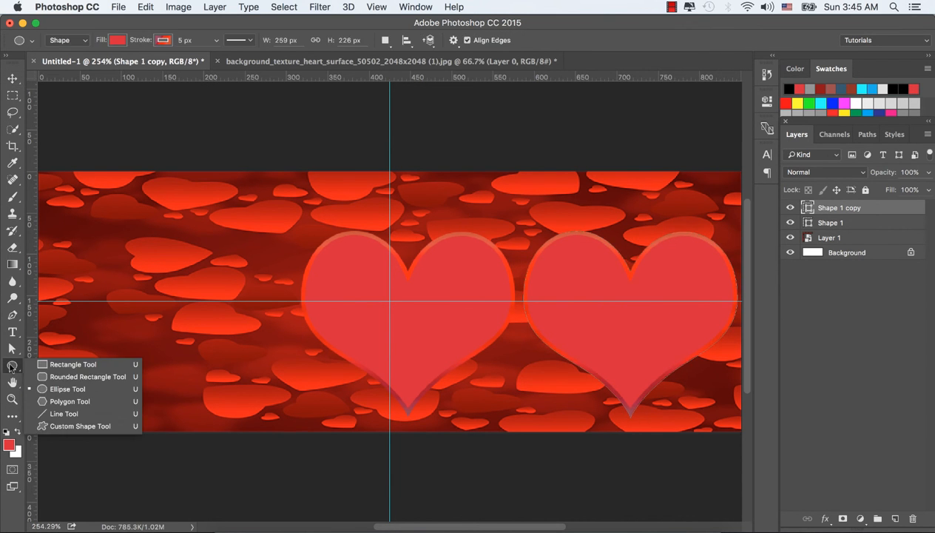
{"action": "left_click", "coordinate": [53, 426]}
{"action": "left_click", "coordinate": [510, 42]}
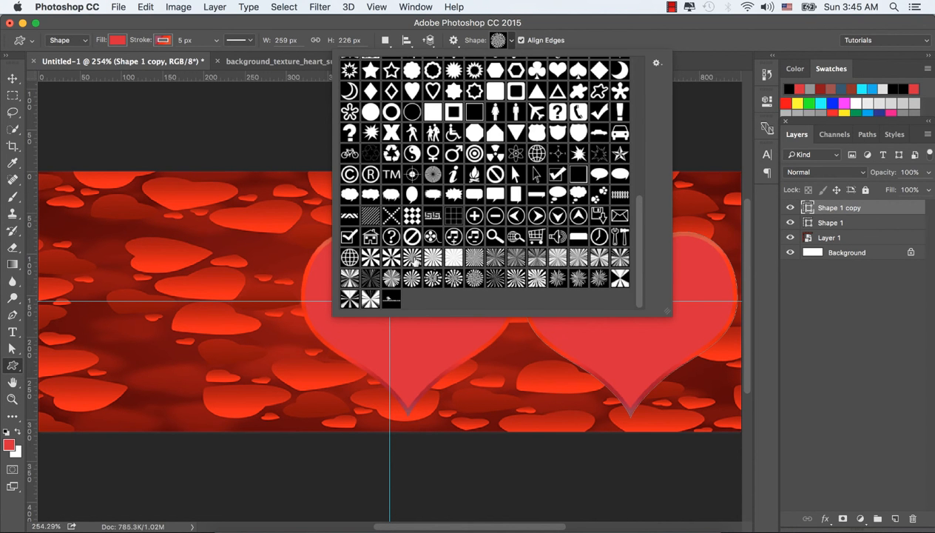
{"action": "left_click", "coordinate": [408, 256]}
{"action": "left_click", "coordinate": [491, 43]}
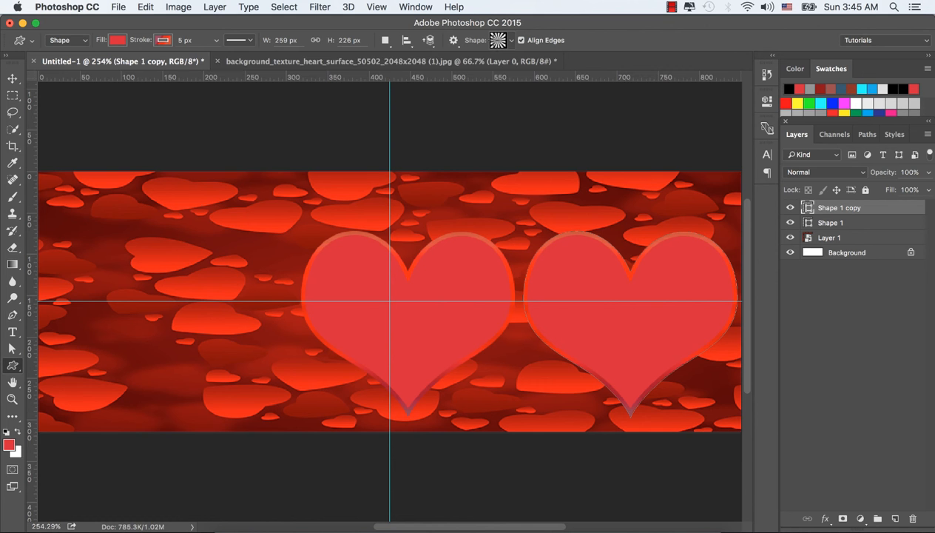
{"action": "left_click_drag", "start_coordinate": [141, 265], "coordinate": [276, 327]}
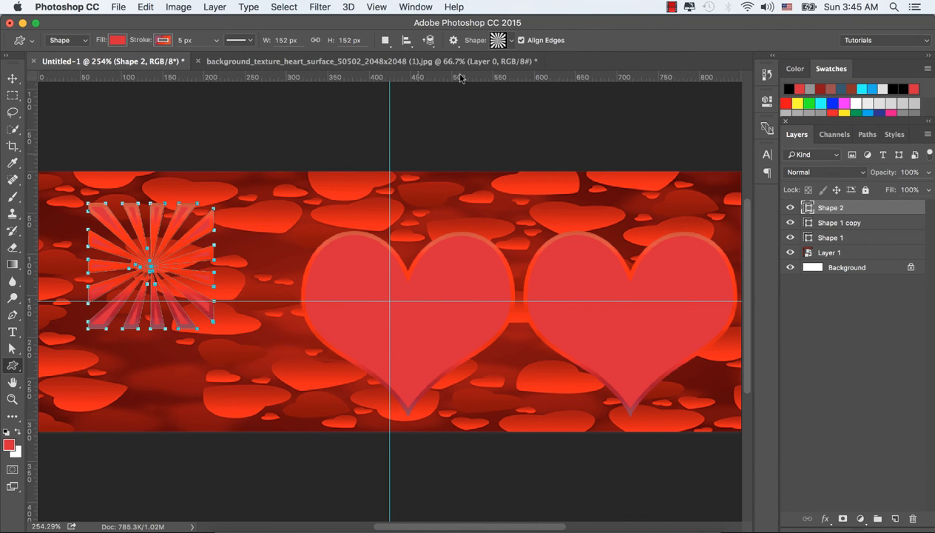
Move the starburst into the top-left corner and enlarge it with Free Transform.
{"action": "left_click", "coordinate": [12, 77]}
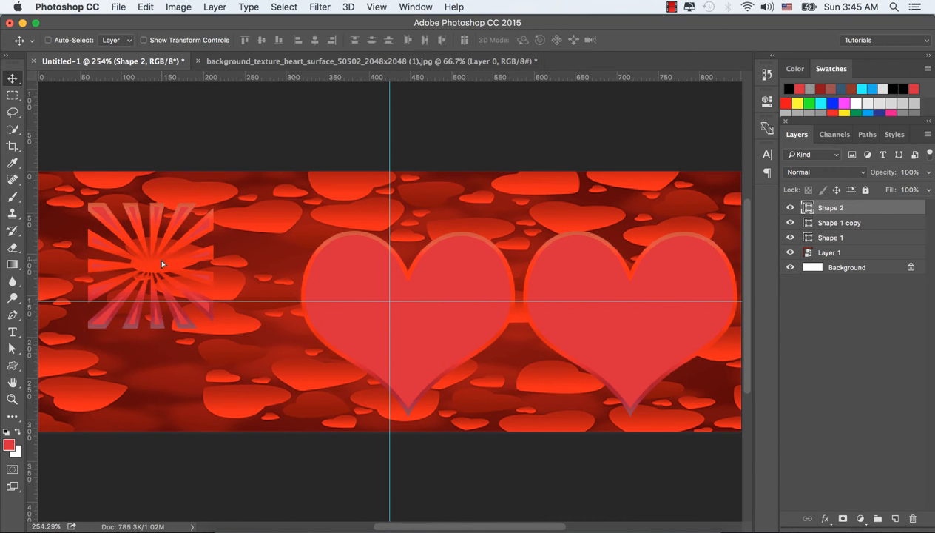
{"action": "left_click_drag", "start_coordinate": [162, 264], "coordinate": [116, 233]}
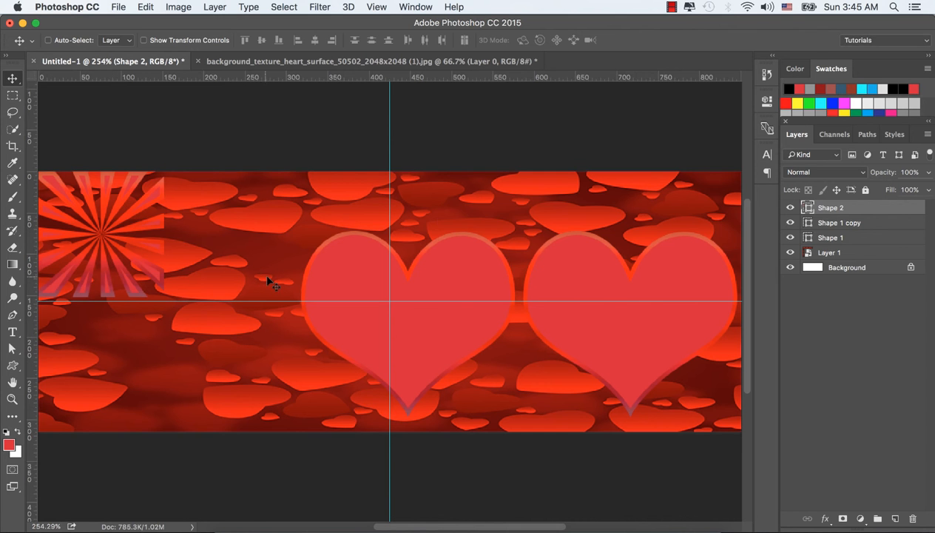
{"action": "key", "text": "ctrl+t"}
{"action": "left_click_drag", "start_coordinate": [164, 297], "coordinate": [198, 304]}
{"action": "left_click", "coordinate": [596, 42]}
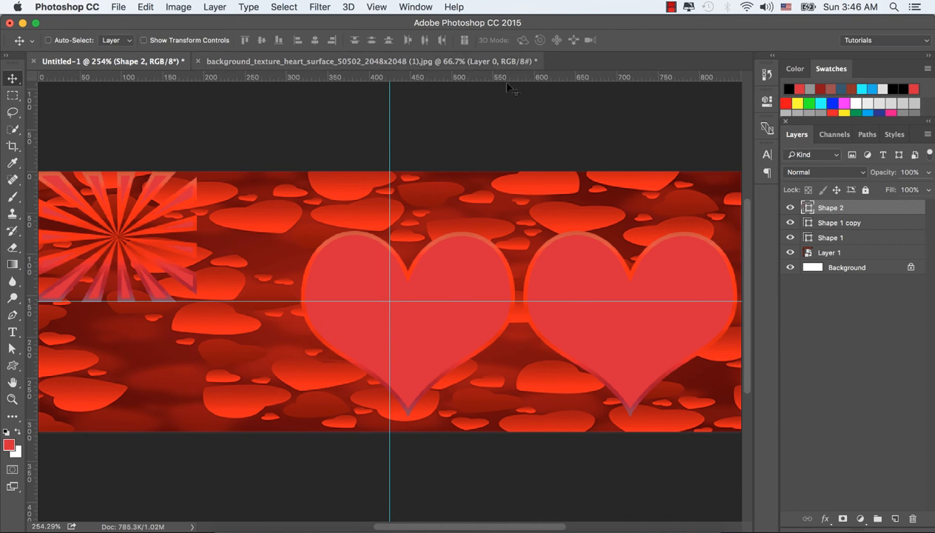
{"action": "left_click_drag", "start_coordinate": [110, 239], "coordinate": [117, 239]}
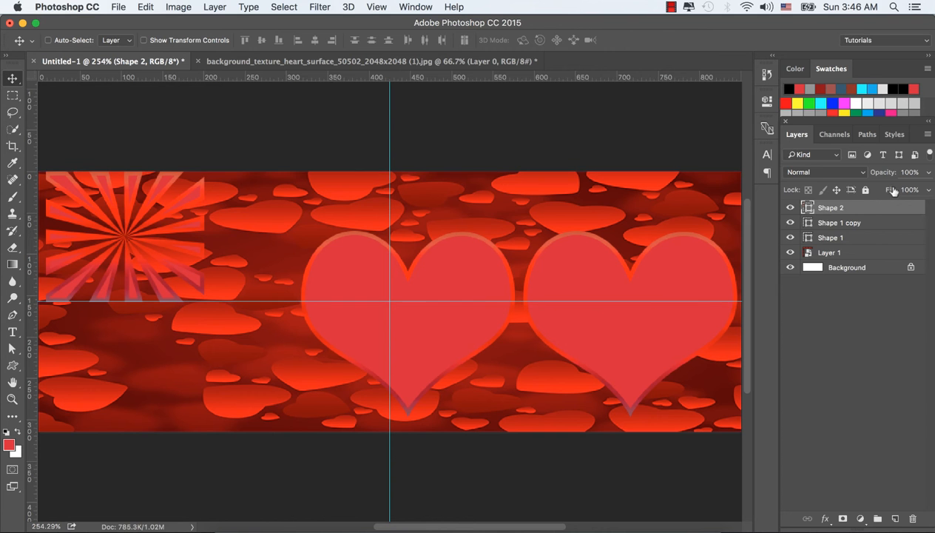
Set the starburst layer's blend mode to Linear Dodge (Add) and its opacity to 70%.
{"action": "left_click", "coordinate": [856, 172]}
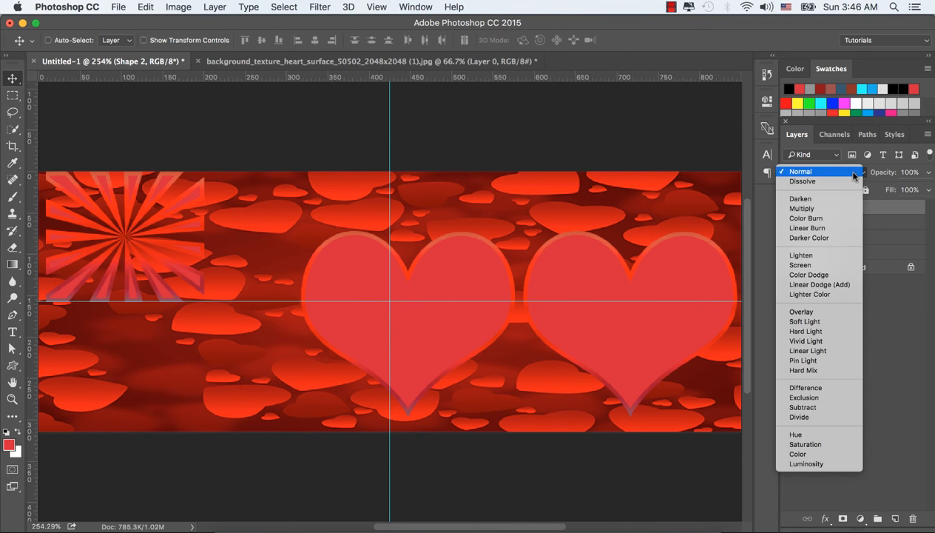
{"action": "left_click", "coordinate": [829, 285]}
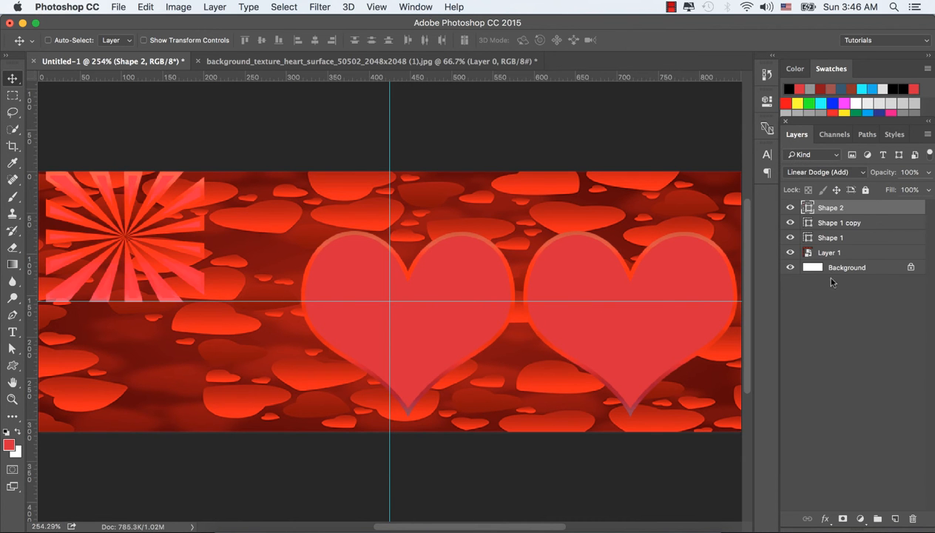
{"action": "left_click", "coordinate": [928, 172]}
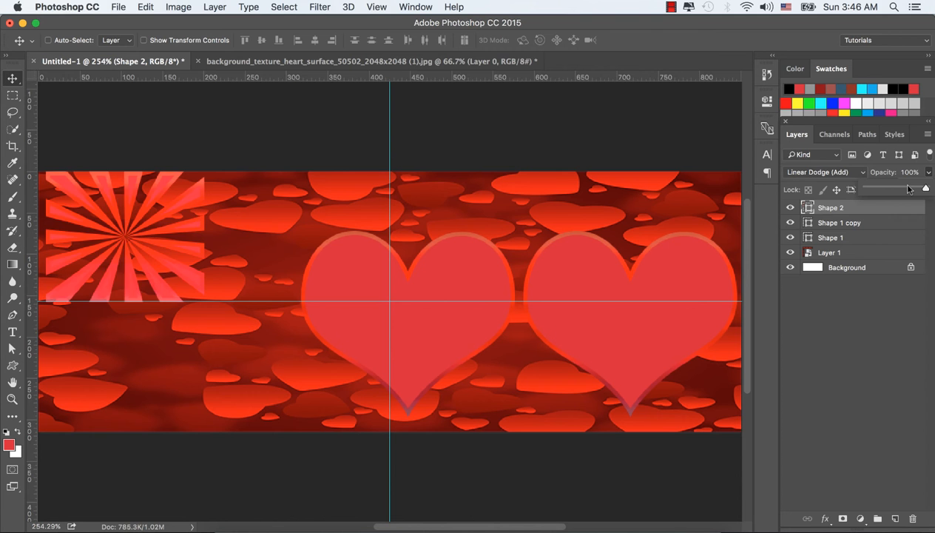
{"action": "left_click", "coordinate": [910, 189]}
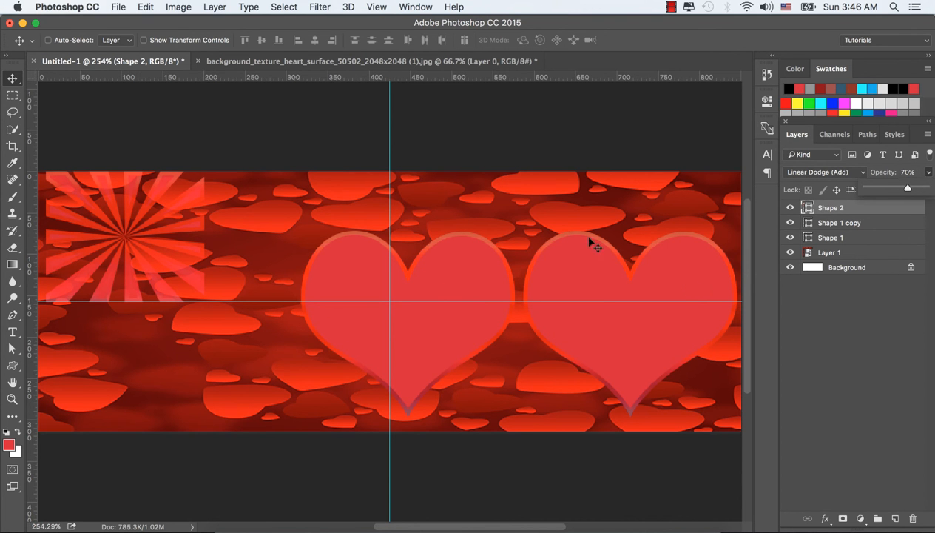
Add the text "You and Me" in the lower-left area of the banner.
{"action": "left_click", "coordinate": [12, 332]}
{"action": "left_click", "coordinate": [111, 358]}
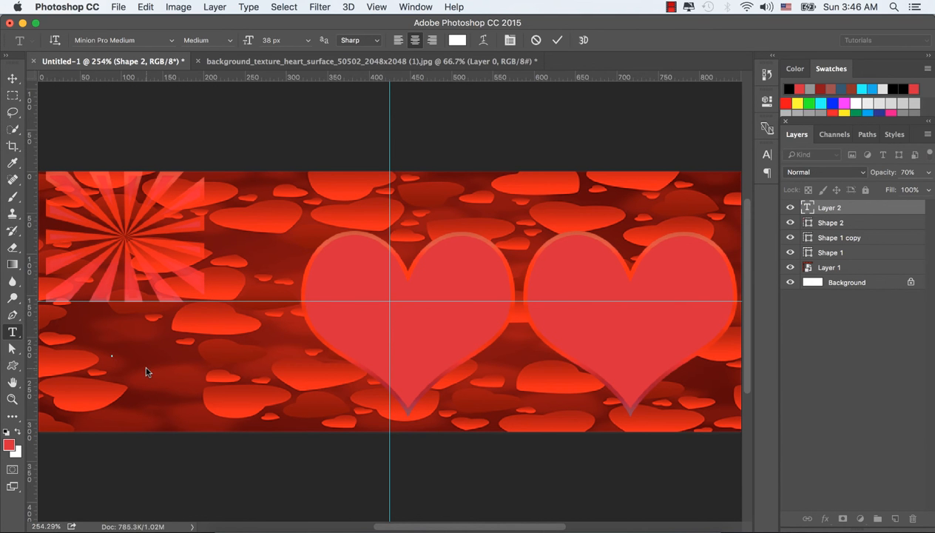
{"action": "type", "text": "You"}
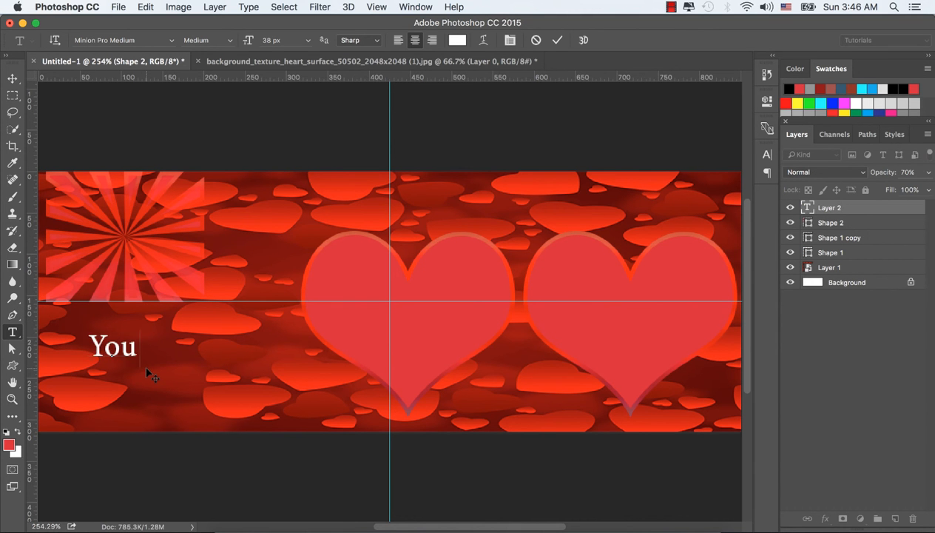
{"action": "type", "text": " and M"}
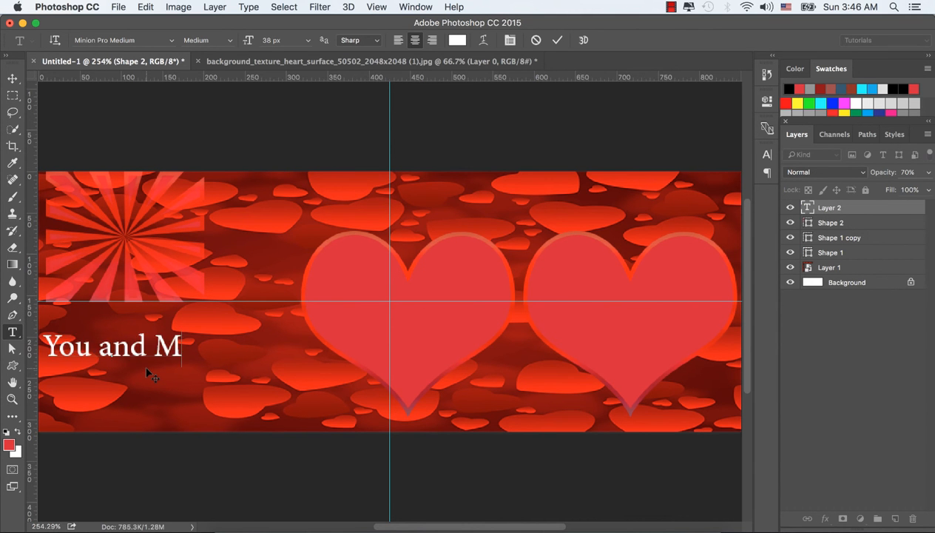
{"action": "type", "text": "e"}
{"action": "key", "text": "super+Return"}
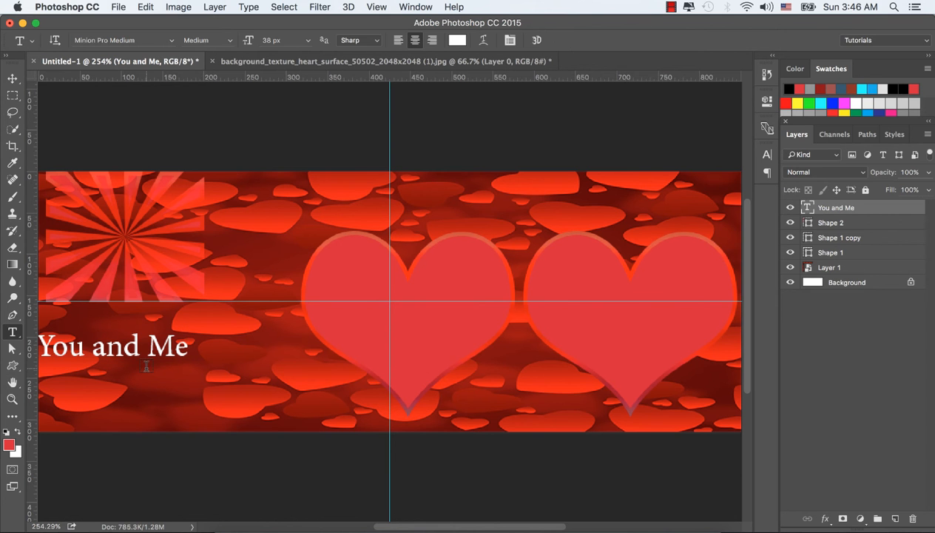
Move the "You and Me" text up onto the starburst and nudge it slightly right.
{"action": "left_click", "coordinate": [13, 78]}
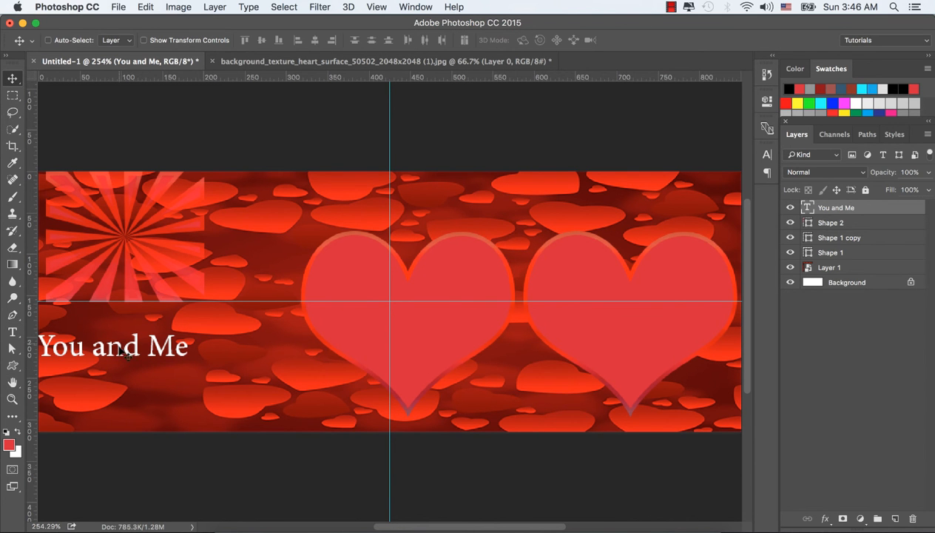
{"action": "left_click_drag", "start_coordinate": [124, 345], "coordinate": [132, 246]}
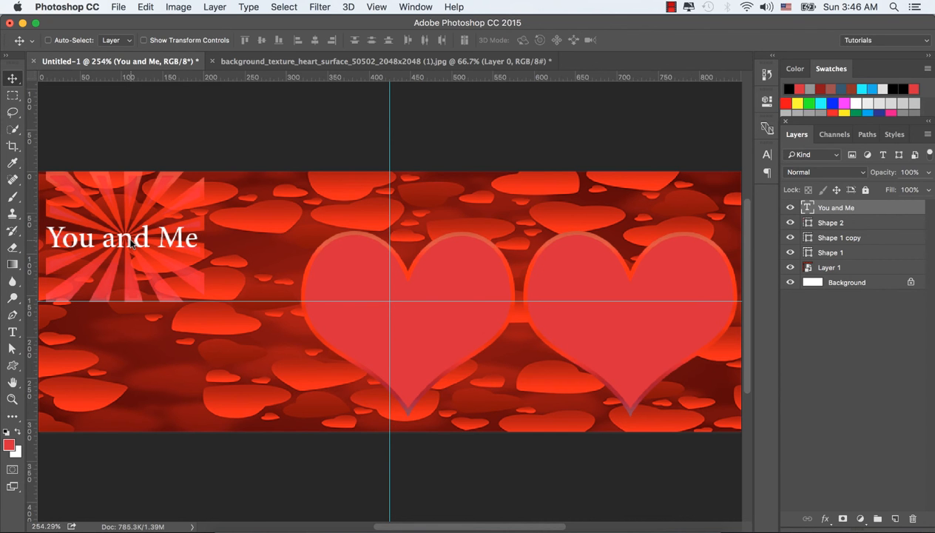
{"action": "key", "text": "Right"}
{"action": "key", "text": "Right"}
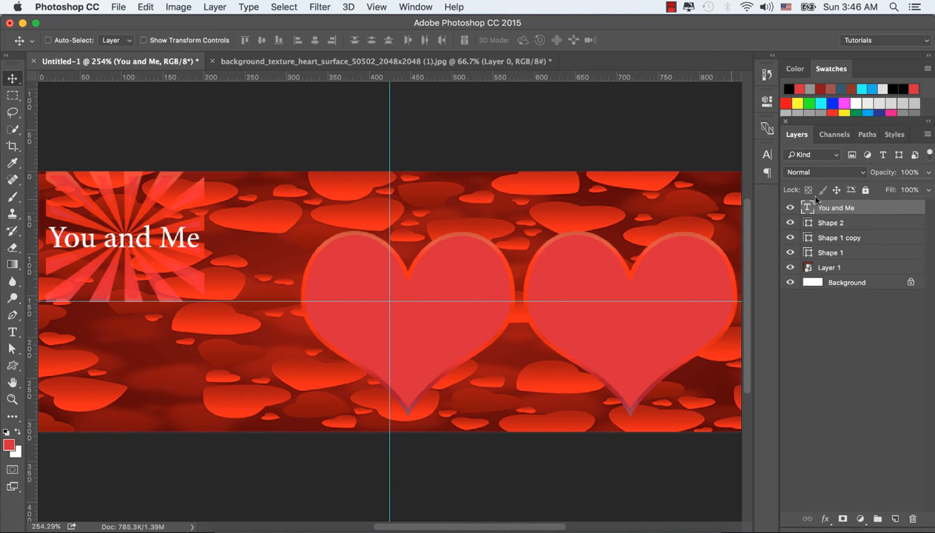
Apply a gold bevel preset style to the "You and Me" text from the Styles panel.
{"action": "left_click", "coordinate": [890, 135]}
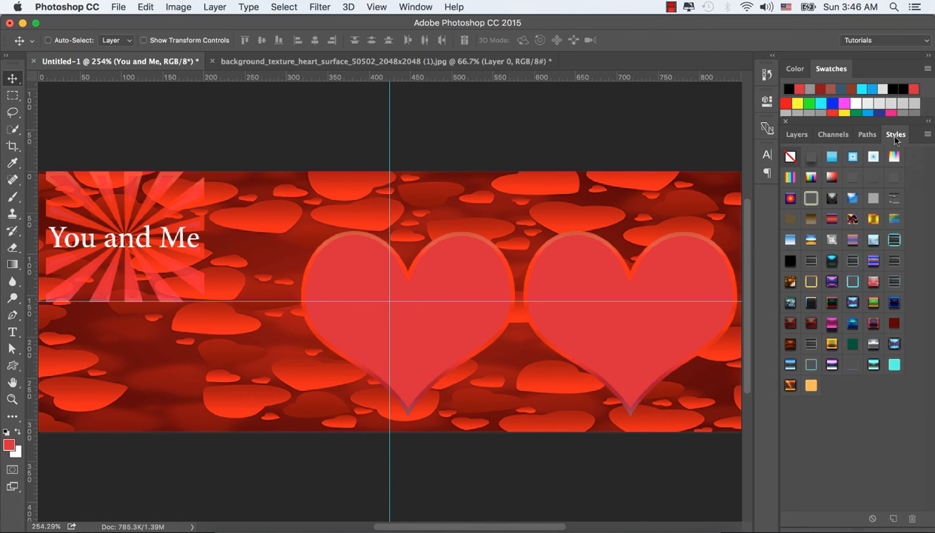
{"action": "left_click", "coordinate": [852, 302]}
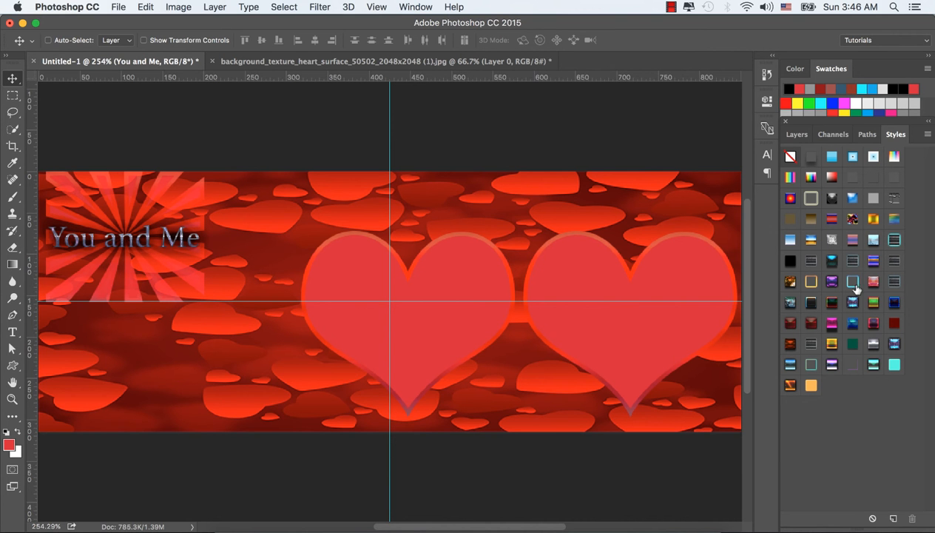
{"action": "left_click", "coordinate": [831, 241]}
{"action": "left_click", "coordinate": [831, 239]}
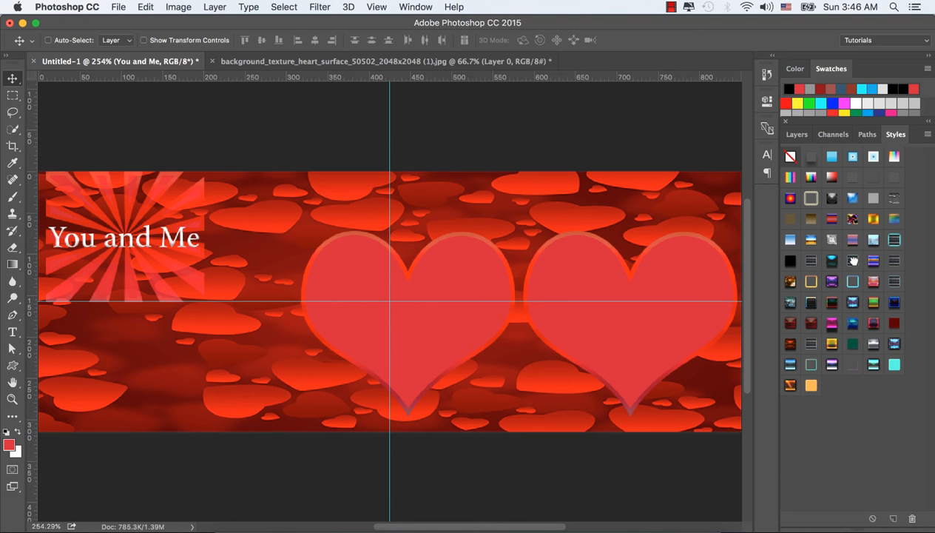
{"action": "left_click", "coordinate": [852, 260]}
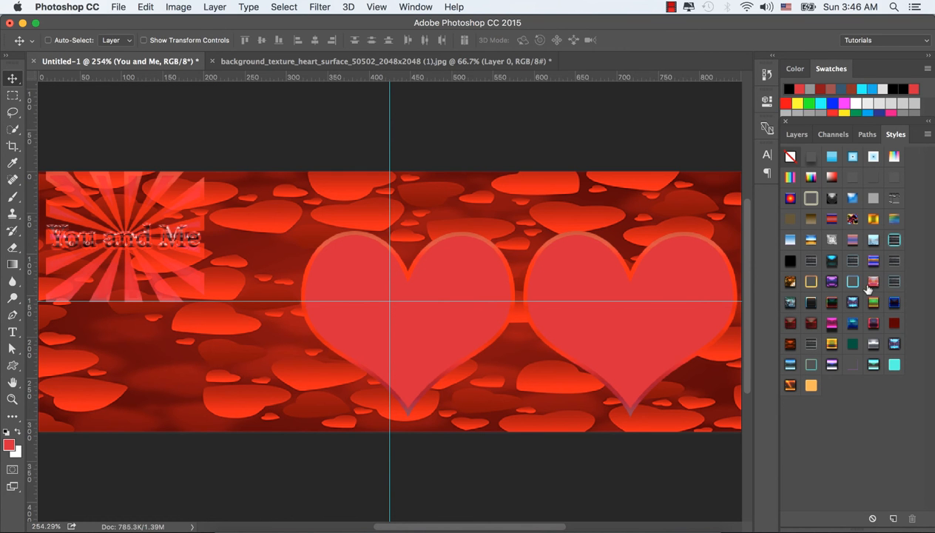
{"action": "left_click", "coordinate": [873, 281]}
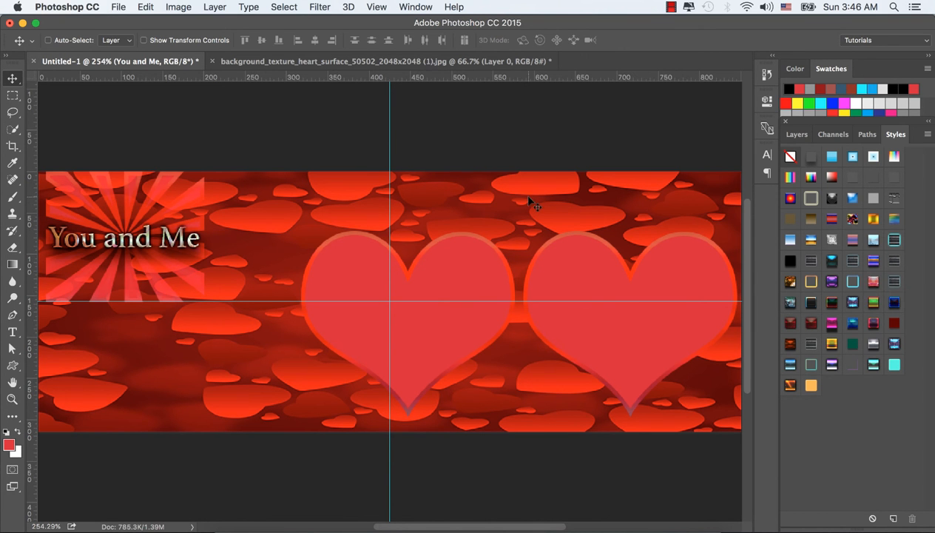
{"action": "left_click", "coordinate": [795, 134]}
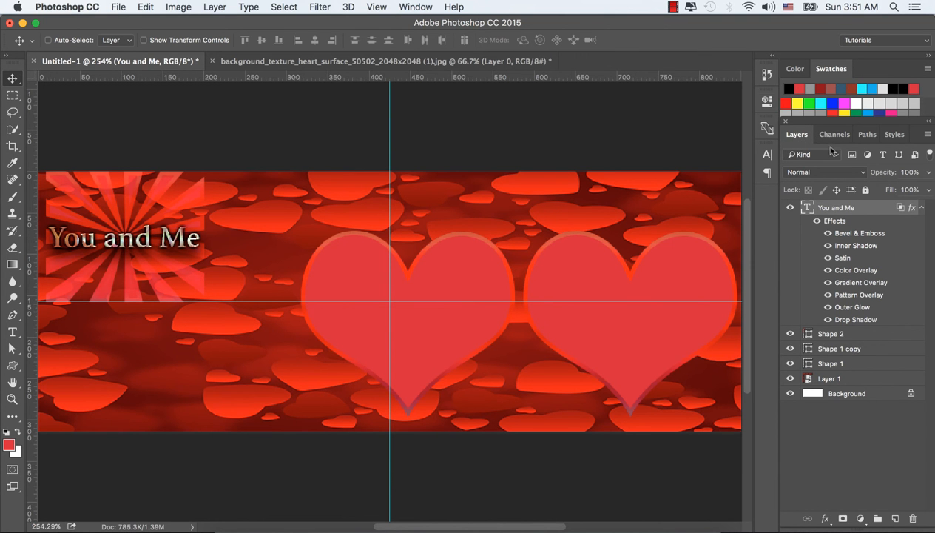
Open Fotolia_100249252_Subscription_Monthly_L.jpg in Photoshop and convert its layer to a smart object.
{"action": "left_click", "coordinate": [236, 525]}
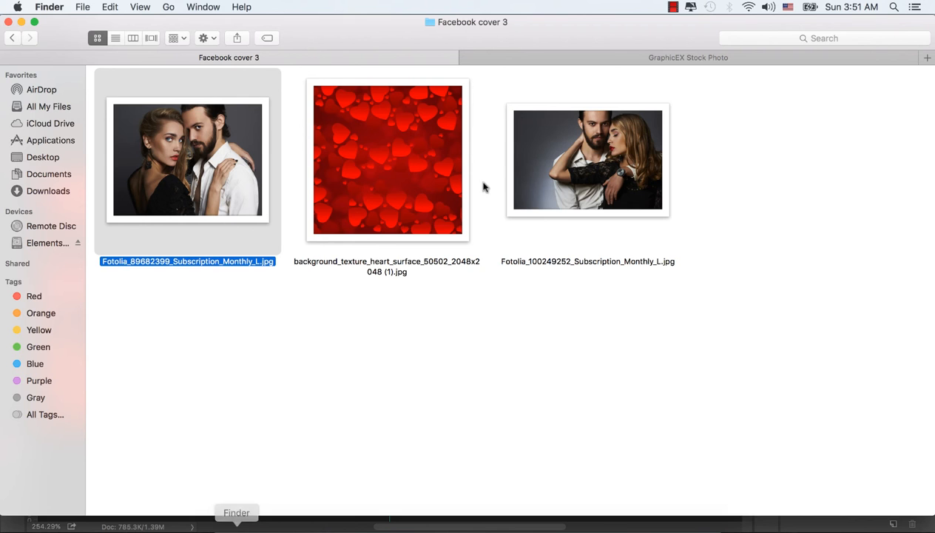
{"action": "right_click", "coordinate": [568, 137]}
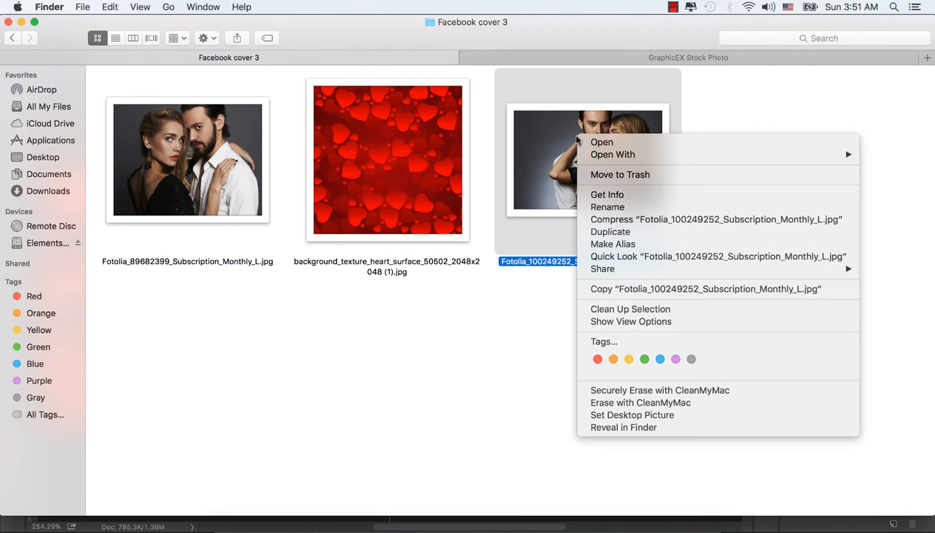
{"action": "mouse_move", "coordinate": [813, 158]}
{"action": "left_click", "coordinate": [533, 177]}
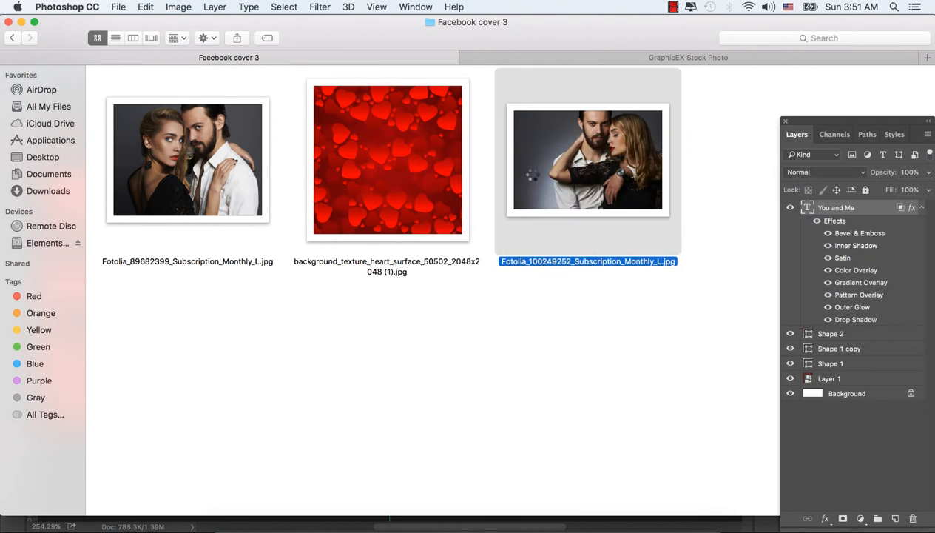
{"action": "right_click", "coordinate": [875, 211]}
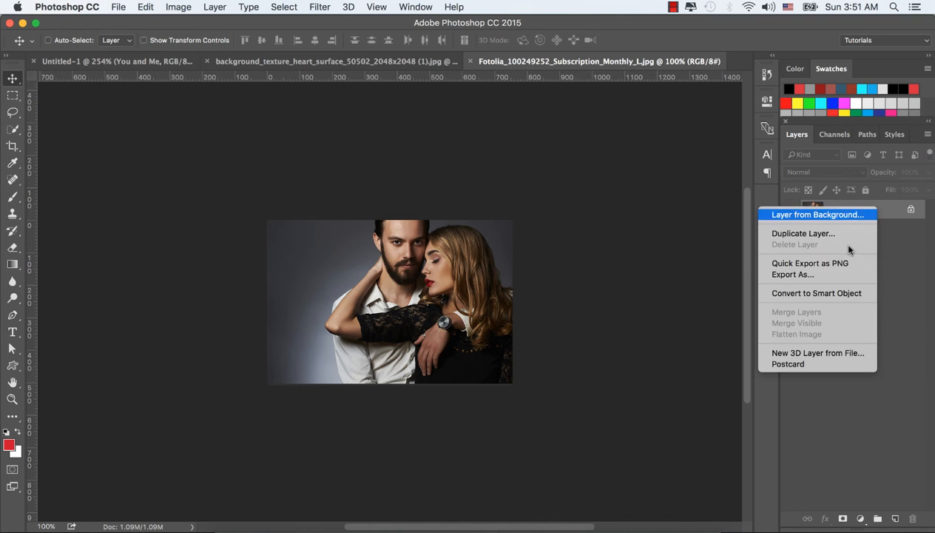
{"action": "left_click", "coordinate": [811, 293]}
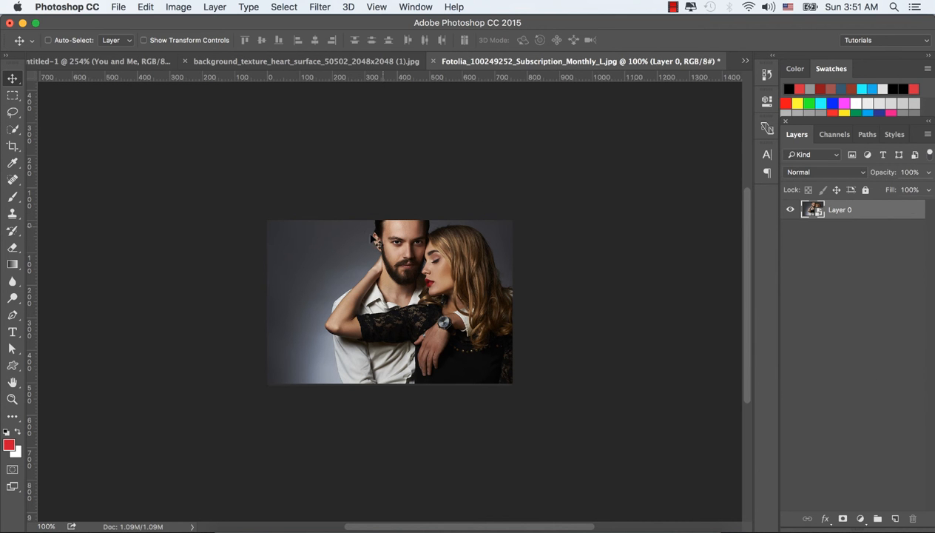
Drag the couple photo into the cover document and shift it right.
{"action": "left_click_drag", "start_coordinate": [381, 245], "coordinate": [599, 265]}
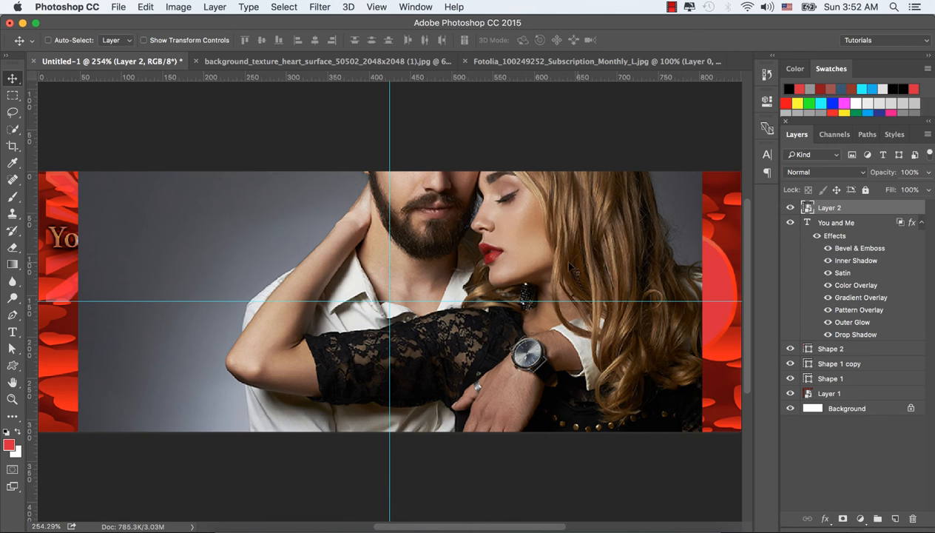
{"action": "left_click_drag", "start_coordinate": [526, 258], "coordinate": [591, 260]}
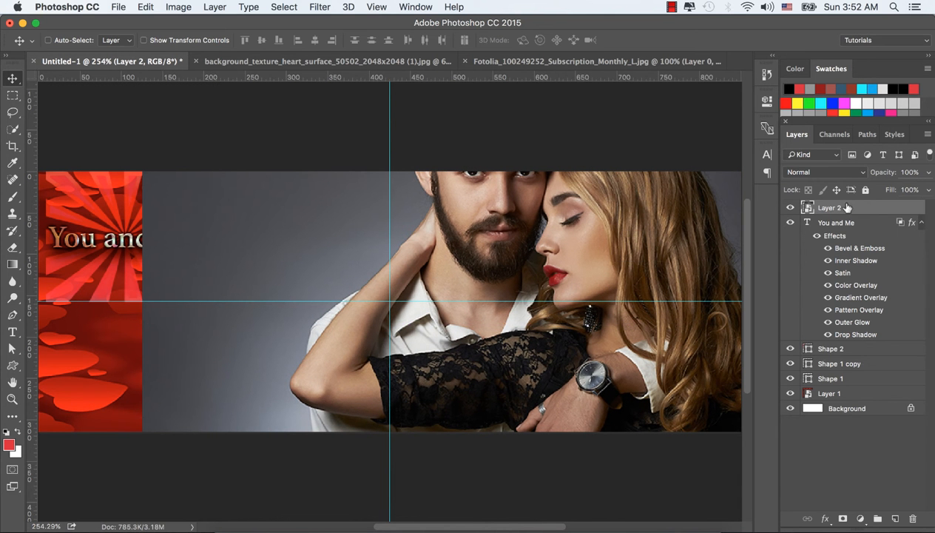
Move the photo layer just above Shape 1 copy and clip it into the right heart.
{"action": "left_click_drag", "start_coordinate": [847, 208], "coordinate": [851, 355]}
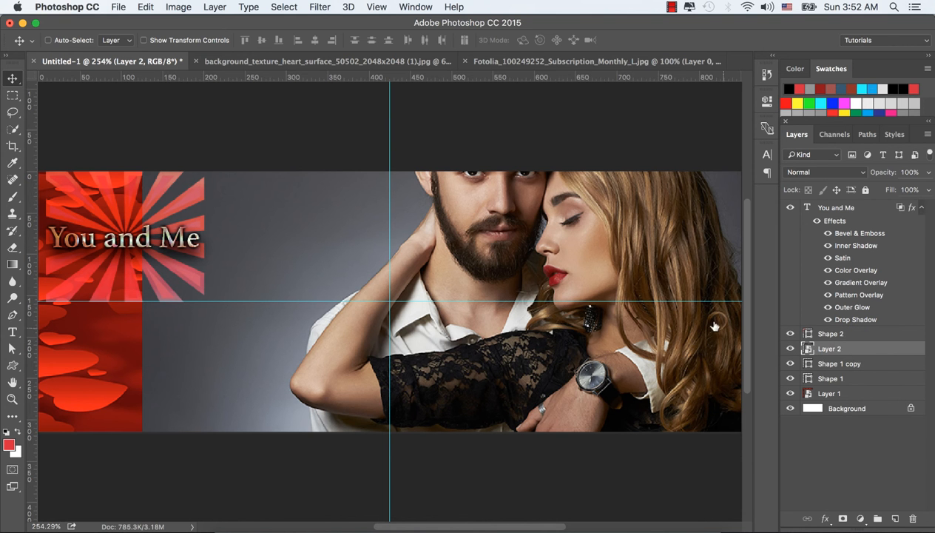
{"action": "right_click", "coordinate": [854, 351]}
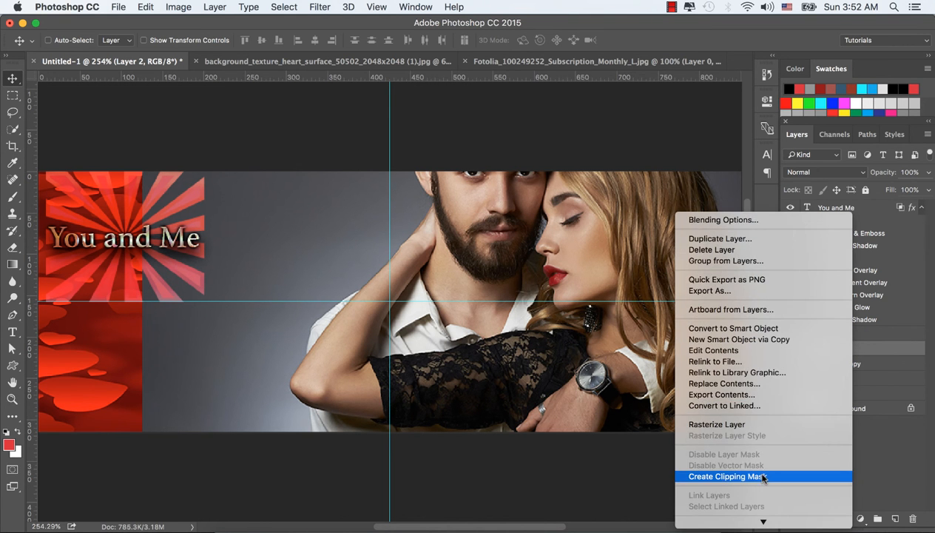
{"action": "left_click", "coordinate": [765, 478]}
{"action": "left_click_drag", "start_coordinate": [650, 339], "coordinate": [631, 338]}
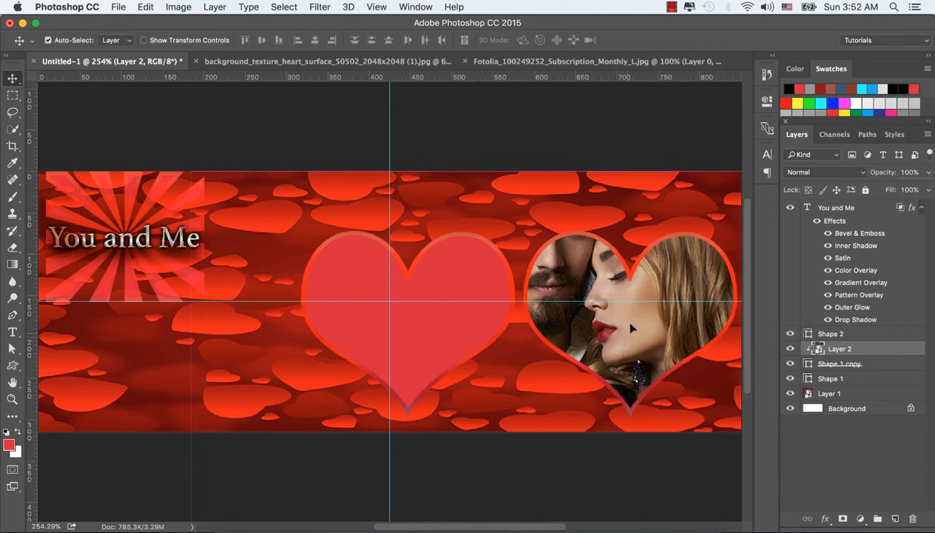
Scale the clipped photo down to about 46% with Free Transform so the couple fits the right heart.
{"action": "key", "text": "ctrl+t"}
{"action": "left_click_drag", "start_coordinate": [193, 173], "coordinate": [403, 244]}
{"action": "left_click_drag", "start_coordinate": [549, 380], "coordinate": [649, 351]}
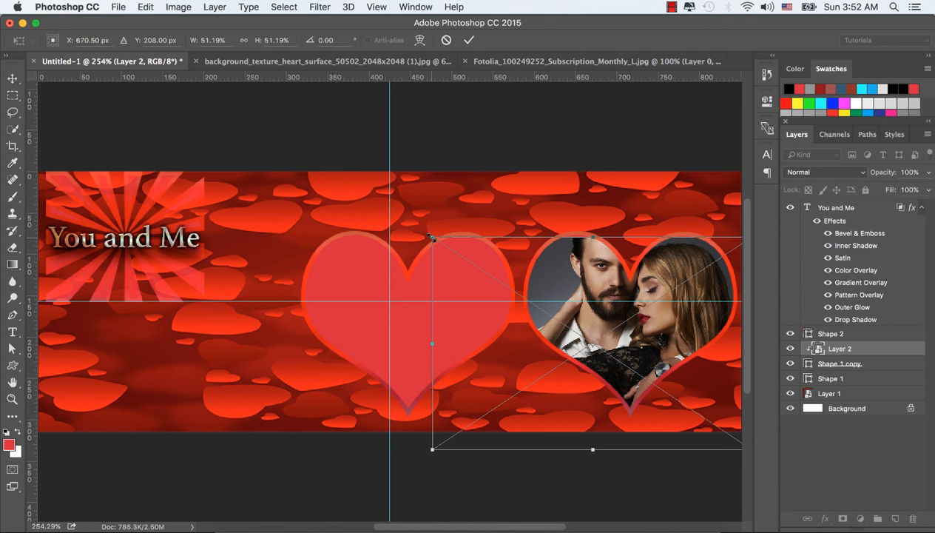
{"action": "left_click_drag", "start_coordinate": [433, 238], "coordinate": [452, 247]}
{"action": "left_click_drag", "start_coordinate": [640, 340], "coordinate": [649, 330]}
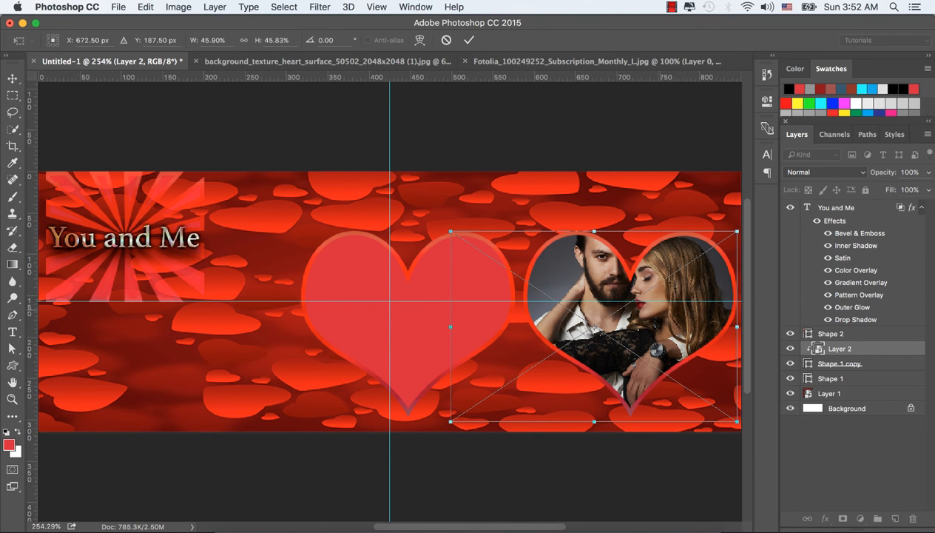
{"action": "left_click", "coordinate": [468, 40]}
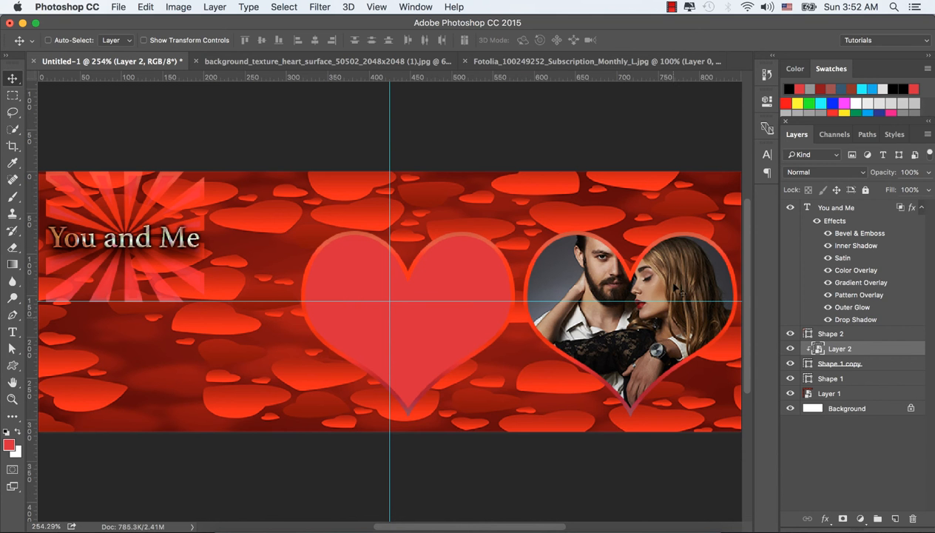
Close the source photo document and open Fotolia_89682399_Subscription_Monthly_L.jpg in Photoshop.
{"action": "left_click", "coordinate": [466, 63]}
{"action": "left_click", "coordinate": [444, 200]}
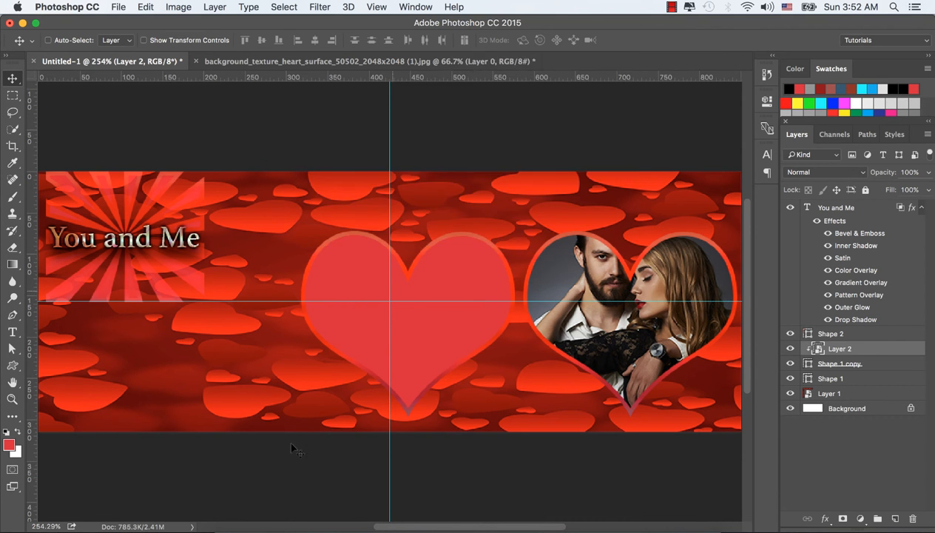
{"action": "left_click", "coordinate": [237, 526]}
{"action": "left_click", "coordinate": [171, 150]}
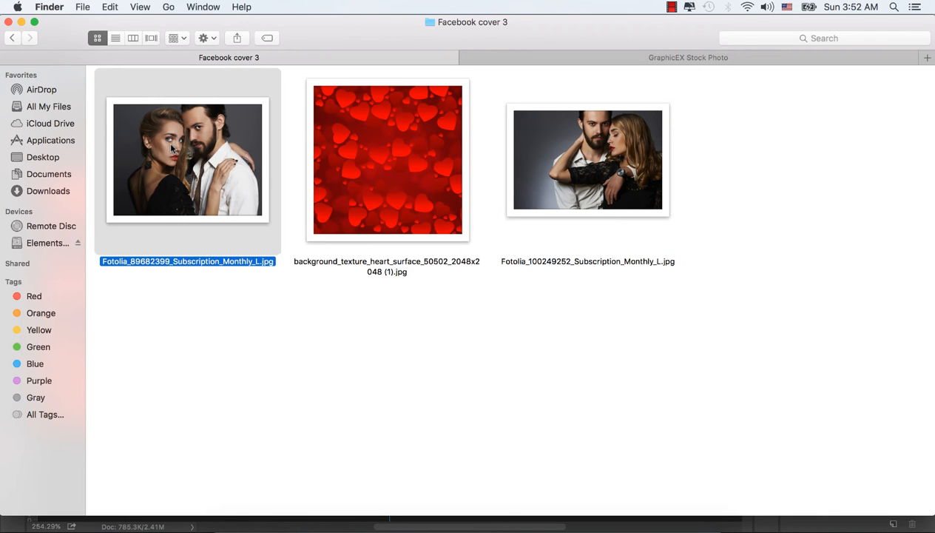
{"action": "right_click", "coordinate": [171, 150]}
{"action": "mouse_move", "coordinate": [370, 162]}
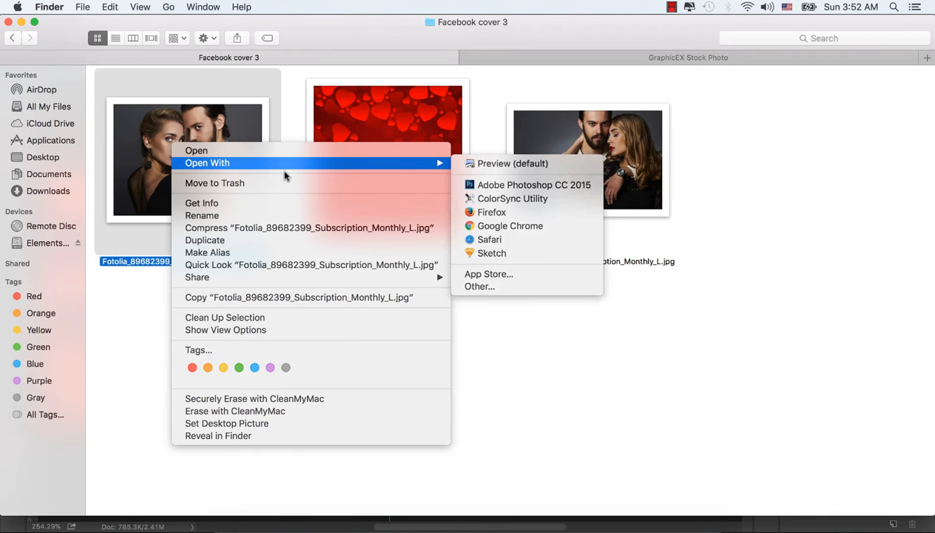
{"action": "left_click", "coordinate": [480, 187]}
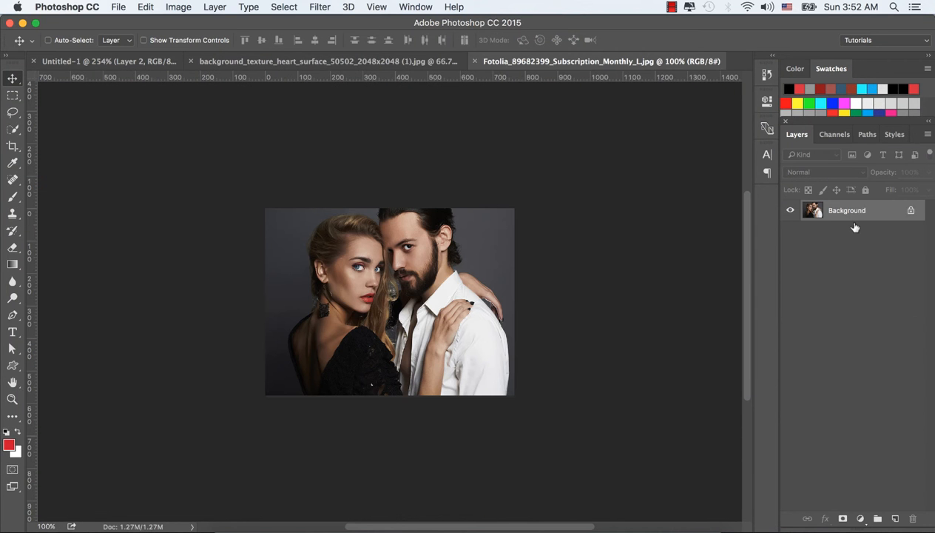
Convert the second photo's layer to a smart object and drag it into the cover document.
{"action": "right_click", "coordinate": [849, 211]}
{"action": "left_click", "coordinate": [799, 292]}
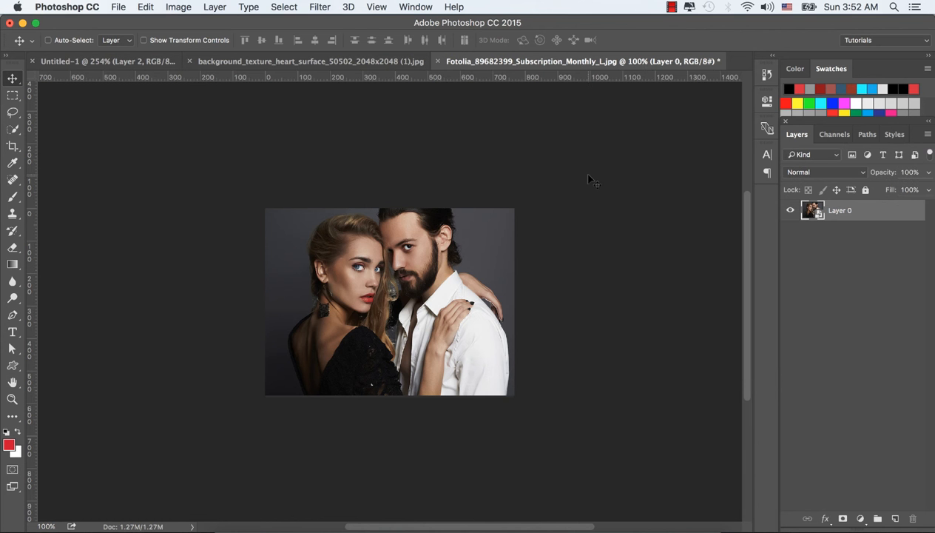
{"action": "left_click_drag", "start_coordinate": [353, 244], "coordinate": [143, 65]}
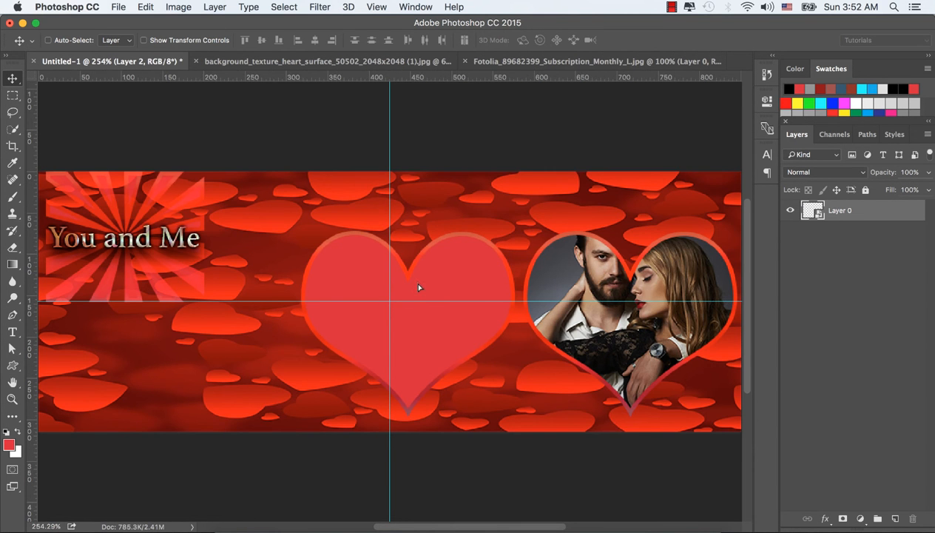
{"action": "left_click_drag", "start_coordinate": [418, 287], "coordinate": [418, 286]}
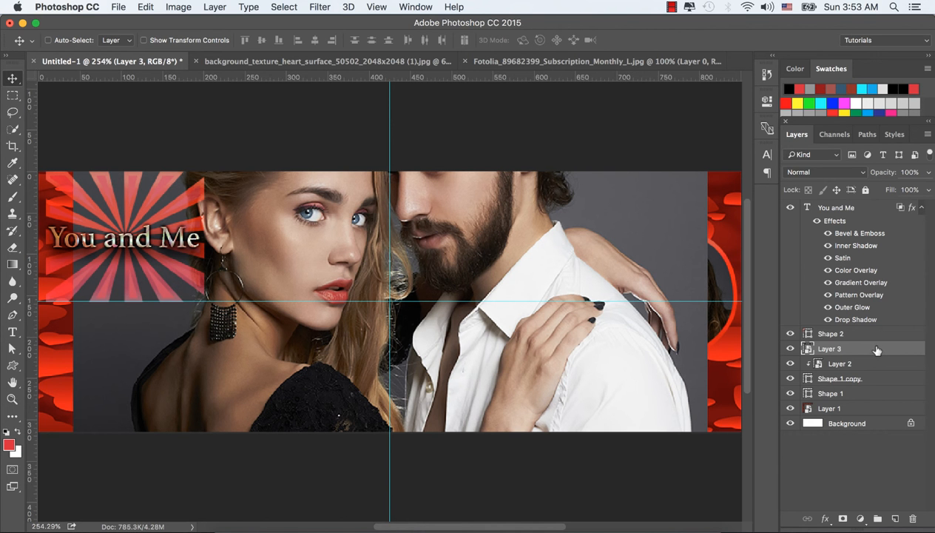
Move the second photo layer just above Shape 1 and clip it into the left heart.
{"action": "left_click_drag", "start_coordinate": [875, 349], "coordinate": [867, 387]}
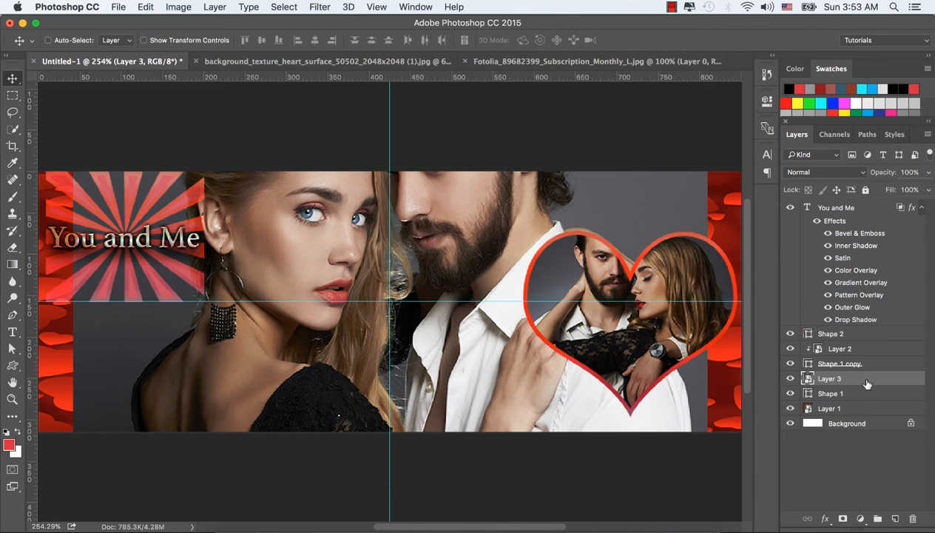
{"action": "right_click", "coordinate": [851, 378]}
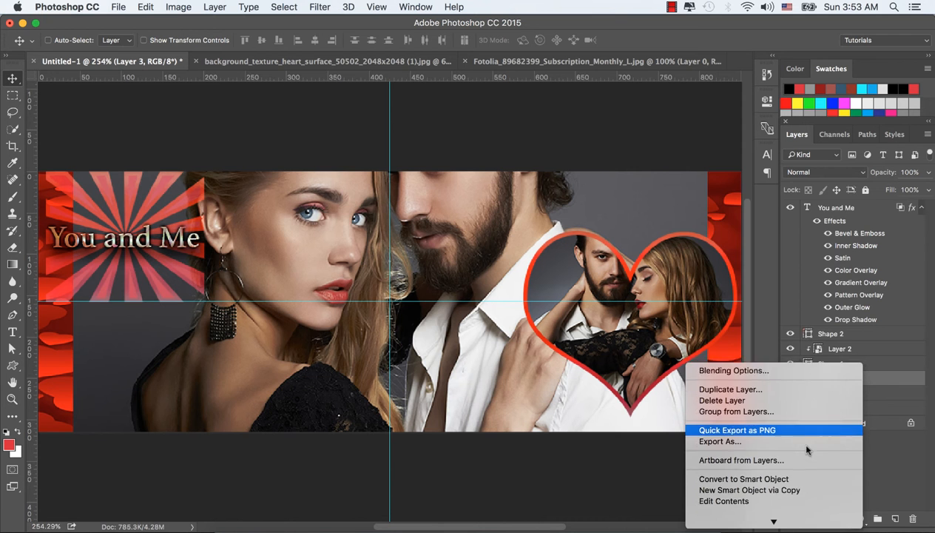
{"action": "left_click", "coordinate": [740, 449]}
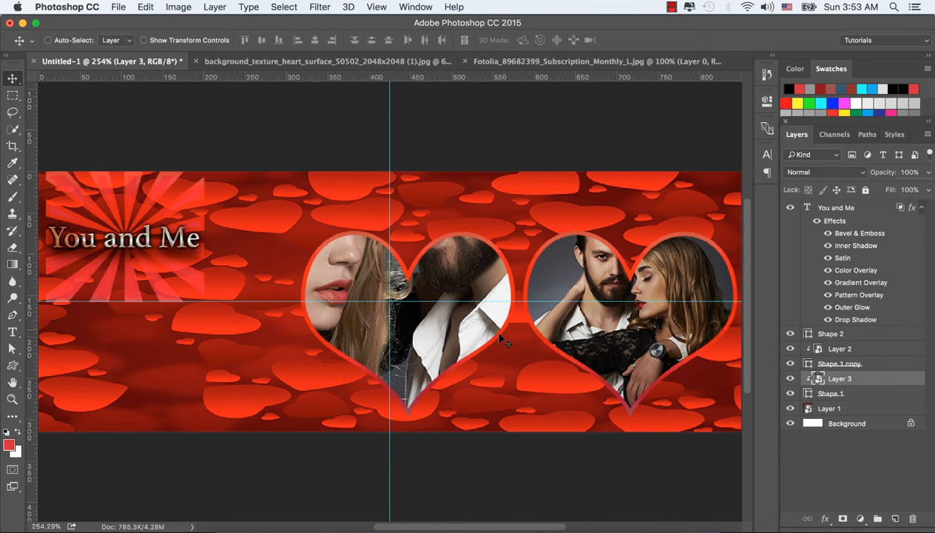
{"action": "mouse_move", "coordinate": [442, 323]}
{"action": "left_mouse_down"}
{"action": "mouse_move", "coordinate": [467, 319]}
{"action": "mouse_move", "coordinate": [433, 336]}
{"action": "mouse_move", "coordinate": [446, 319]}
{"action": "left_mouse_up"}
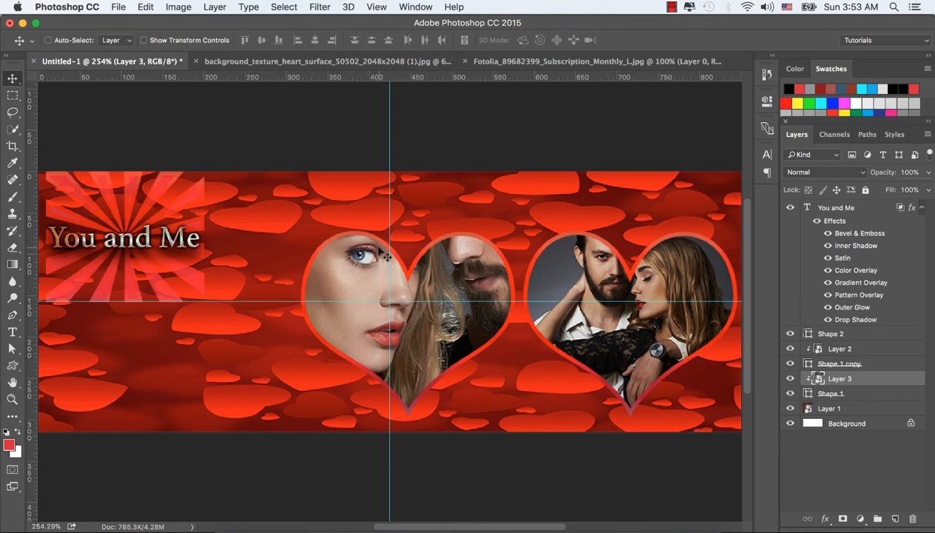
Scale the left heart's photo down with Free Transform and reposition it so the couple sits inside the heart.
{"action": "key", "text": "ctrl+t"}
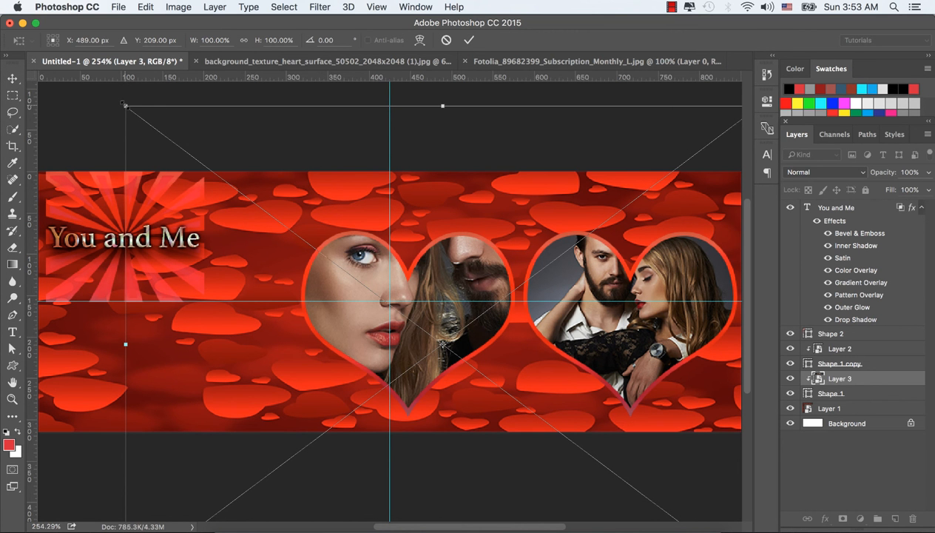
{"action": "left_click_drag", "start_coordinate": [125, 105], "coordinate": [265, 185]}
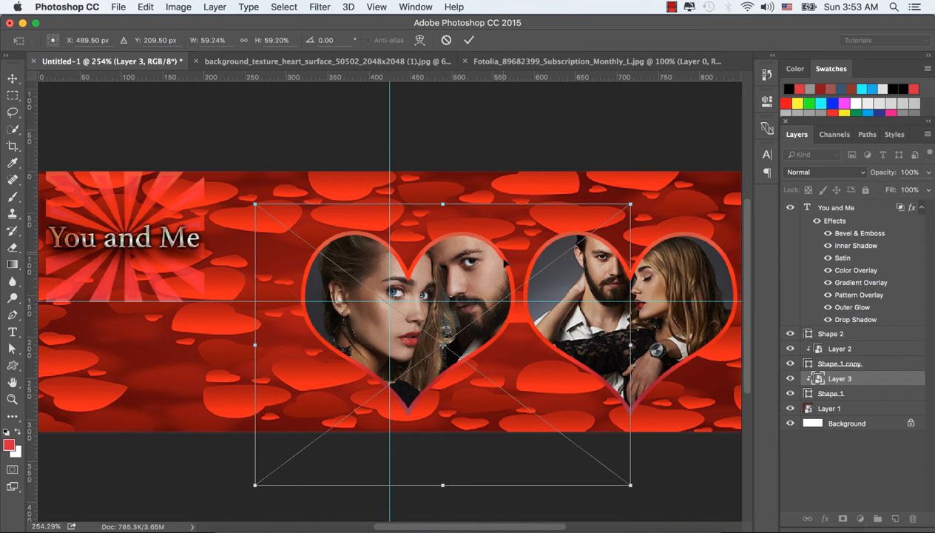
{"action": "left_click_drag", "start_coordinate": [468, 273], "coordinate": [442, 264]}
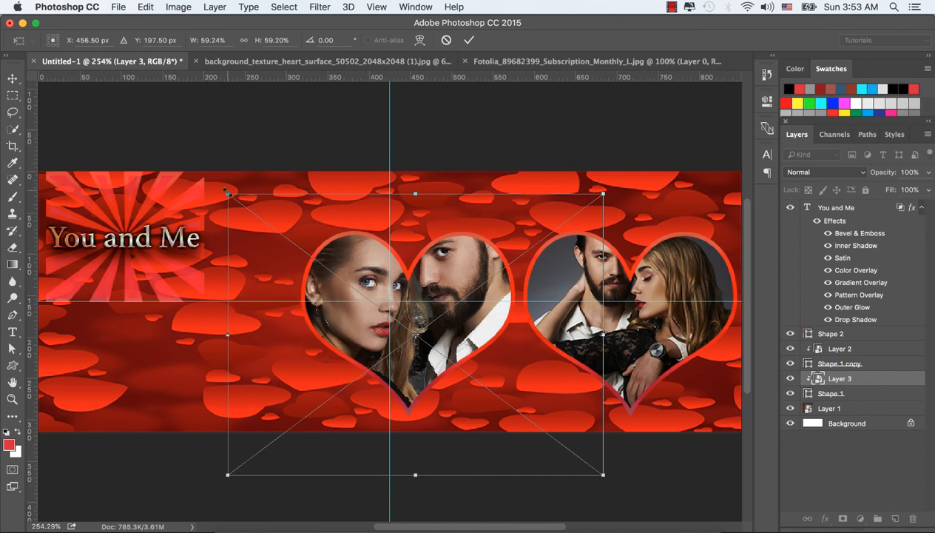
{"action": "left_click_drag", "start_coordinate": [227, 192], "coordinate": [283, 226]}
{"action": "left_click_drag", "start_coordinate": [469, 346], "coordinate": [471, 326]}
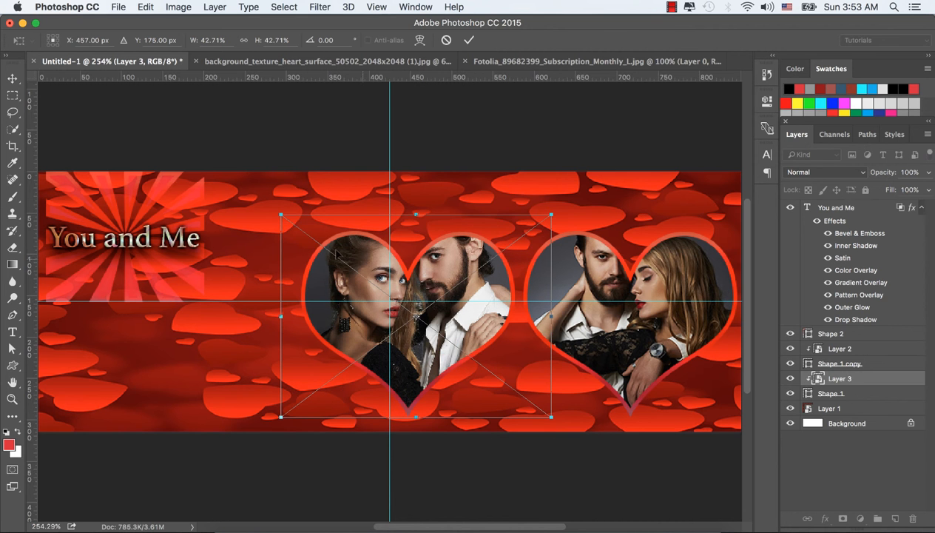
{"action": "left_click_drag", "start_coordinate": [281, 215], "coordinate": [322, 245]}
{"action": "left_click_drag", "start_coordinate": [453, 297], "coordinate": [425, 285]}
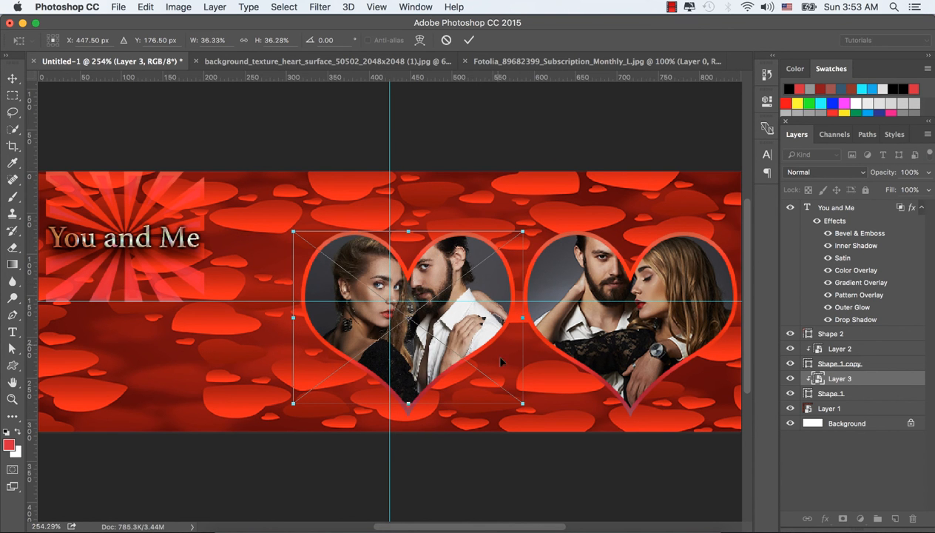
{"action": "left_click_drag", "start_coordinate": [522, 403], "coordinate": [552, 425]}
{"action": "left_click_drag", "start_coordinate": [471, 334], "coordinate": [460, 329]}
{"action": "left_click", "coordinate": [468, 40]}
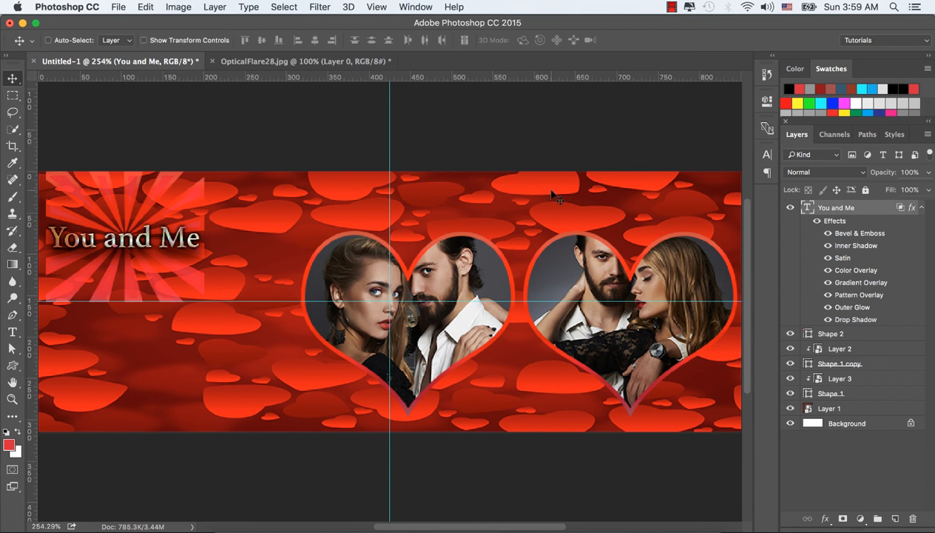
Open OpticalFlare28.jpg from the Facebook cover 3 folder in Photoshop CC 2015.
{"action": "left_click", "coordinate": [237, 527]}
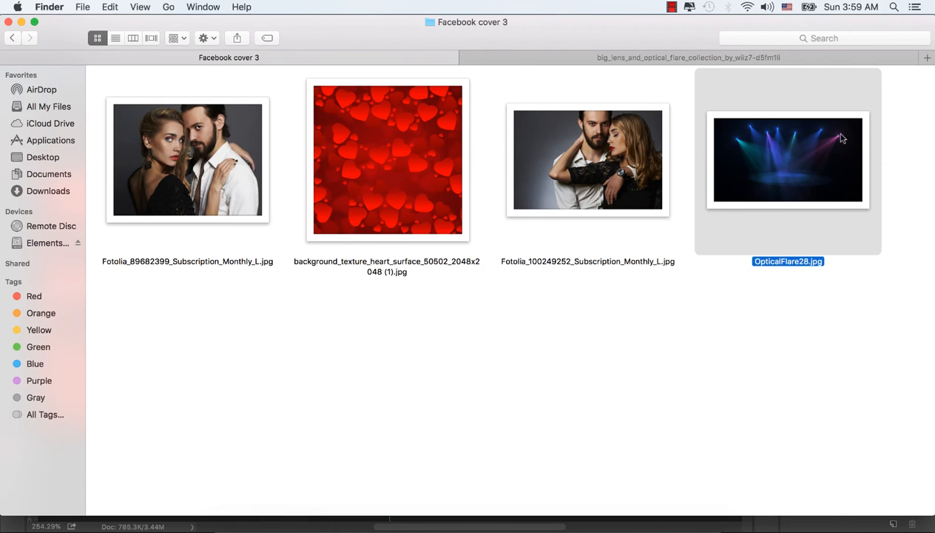
{"action": "right_click", "coordinate": [770, 156]}
{"action": "mouse_move", "coordinate": [666, 174]}
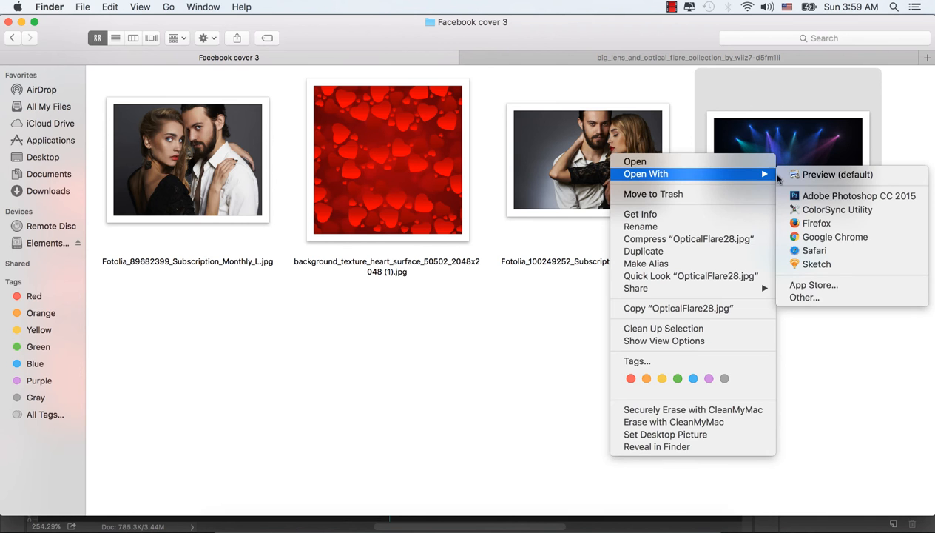
{"action": "left_click", "coordinate": [808, 196]}
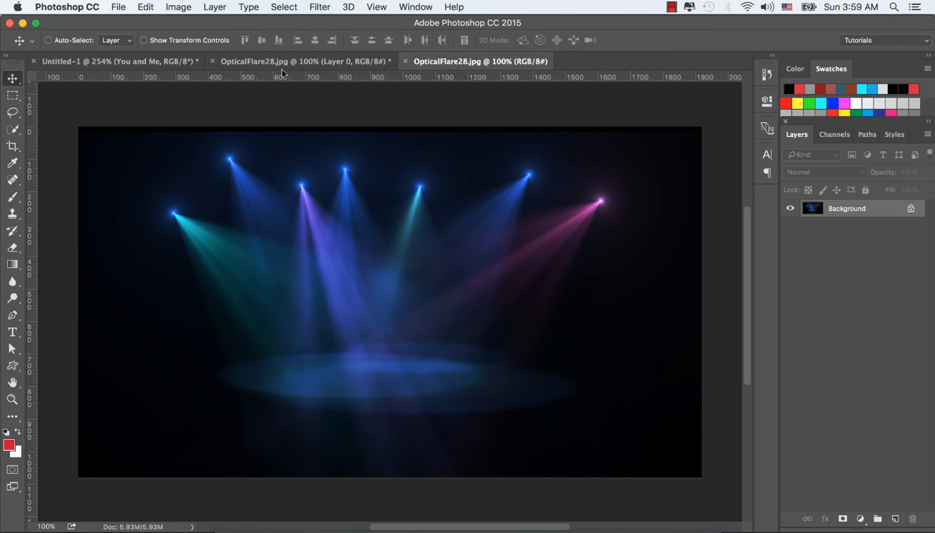
Convert the spotlight image's background layer to a smart object and drag it into the cover document.
{"action": "right_click", "coordinate": [887, 213]}
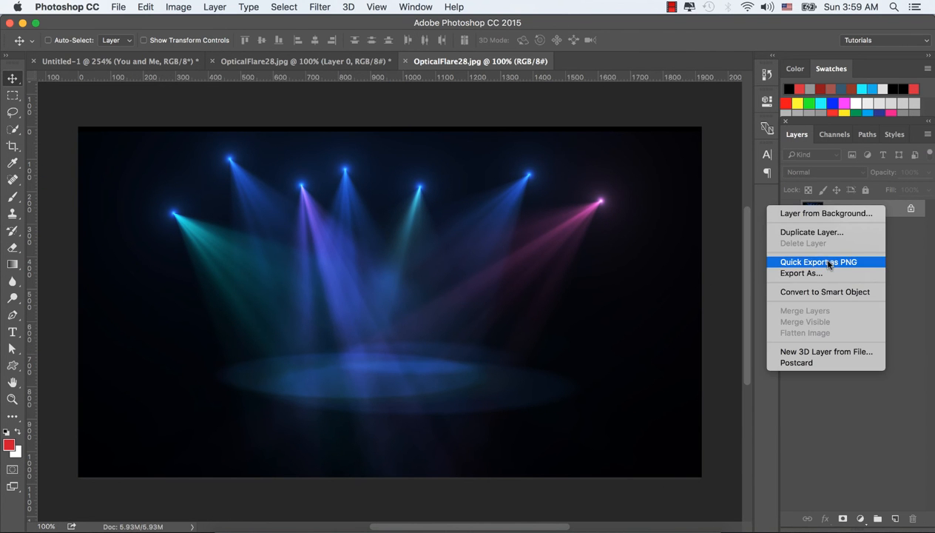
{"action": "left_click", "coordinate": [673, 240]}
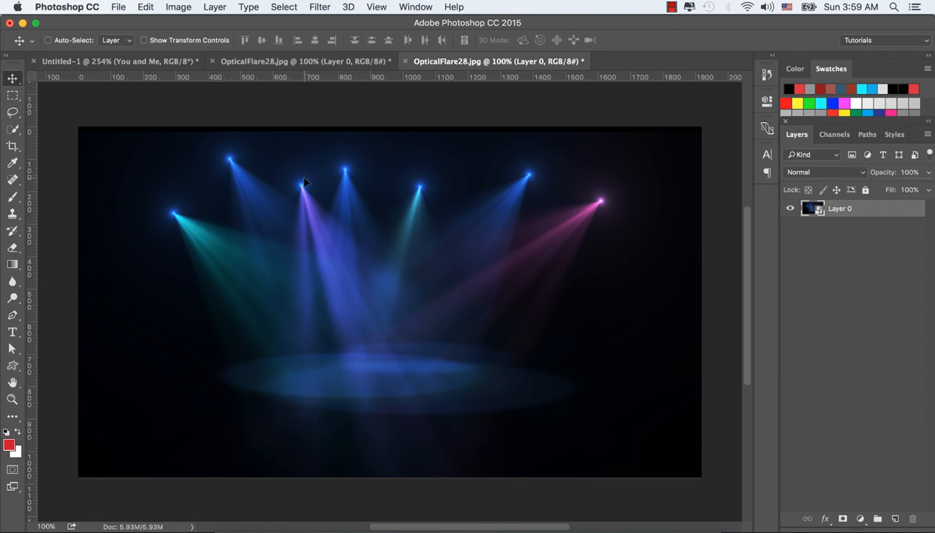
{"action": "left_click_drag", "start_coordinate": [485, 208], "coordinate": [587, 367]}
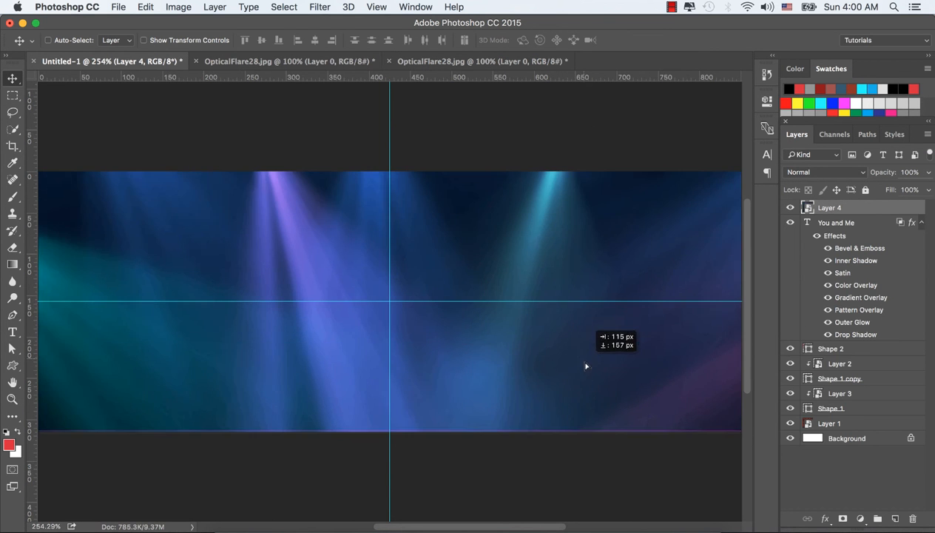
Free Transform the spotlight layer to about 31.5% wide and 27% high, covering the right part of the cover.
{"action": "left_click_drag", "start_coordinate": [511, 247], "coordinate": [565, 319]}
{"action": "key", "text": "super+t"}
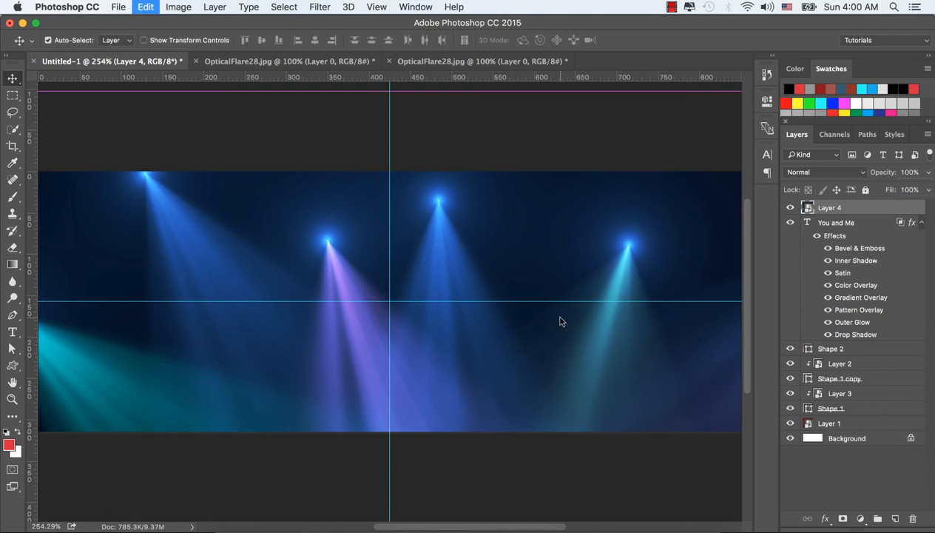
{"action": "left_click_drag", "start_coordinate": [433, 159], "coordinate": [730, 201]}
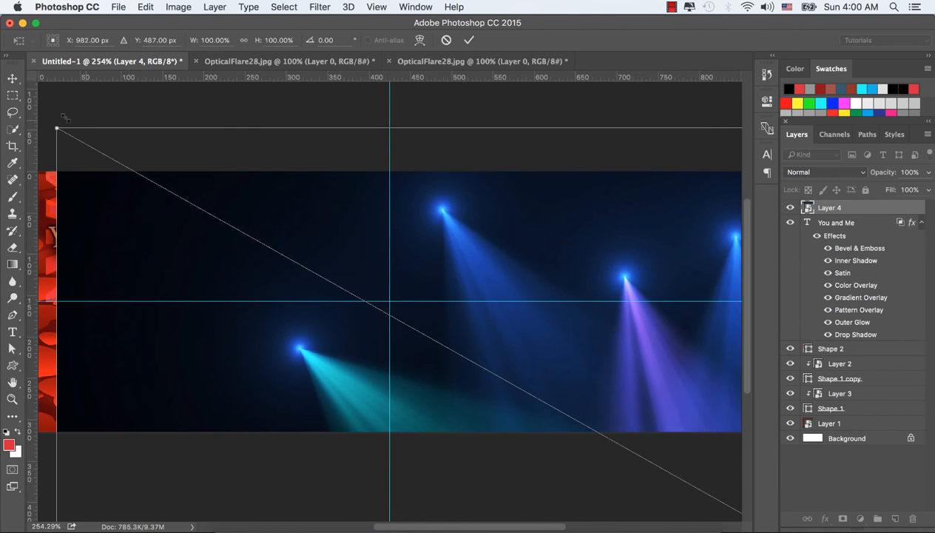
{"action": "left_click_drag", "start_coordinate": [57, 128], "coordinate": [355, 280]}
{"action": "left_click_drag", "start_coordinate": [495, 331], "coordinate": [181, 154]}
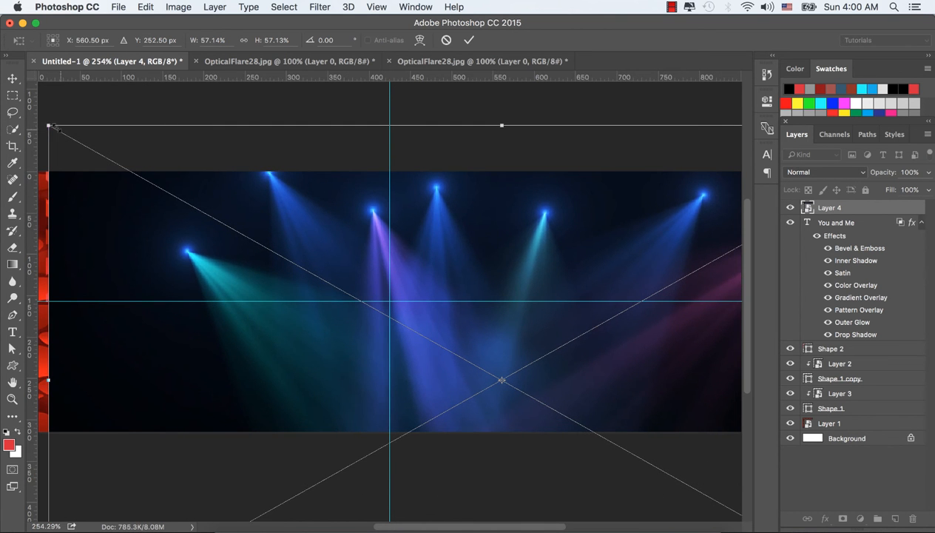
{"action": "left_click_drag", "start_coordinate": [48, 126], "coordinate": [236, 229]}
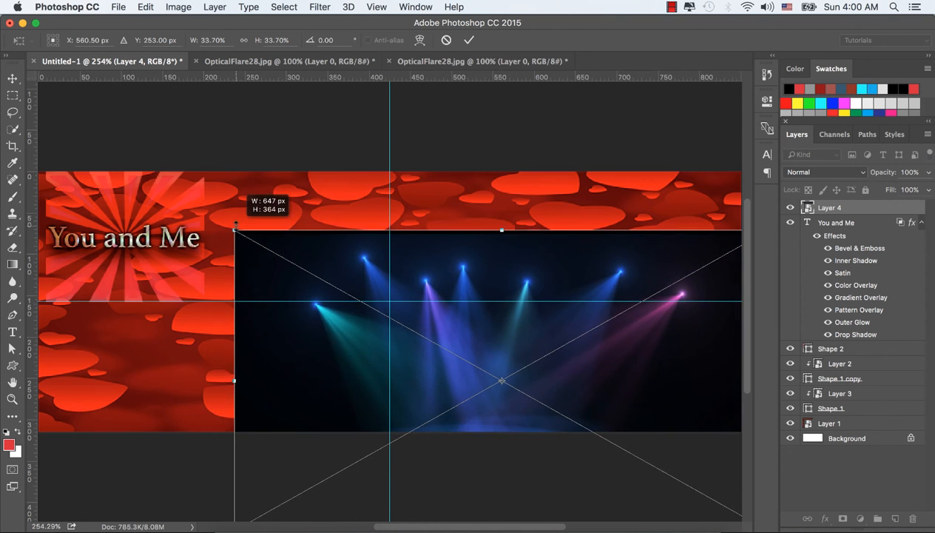
{"action": "left_click_drag", "start_coordinate": [538, 275], "coordinate": [547, 221]}
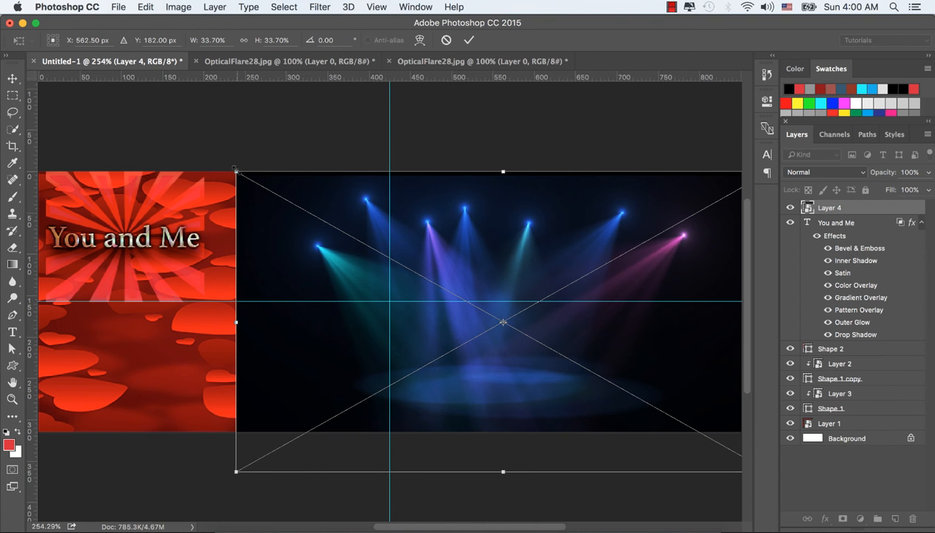
{"action": "left_click_drag", "start_coordinate": [236, 172], "coordinate": [269, 188]}
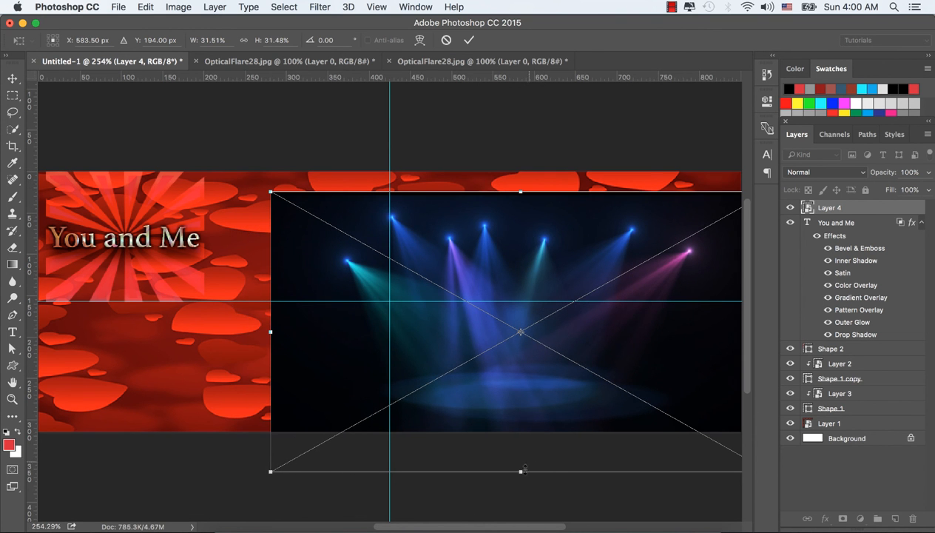
{"action": "left_click_drag", "start_coordinate": [522, 470], "coordinate": [518, 434]}
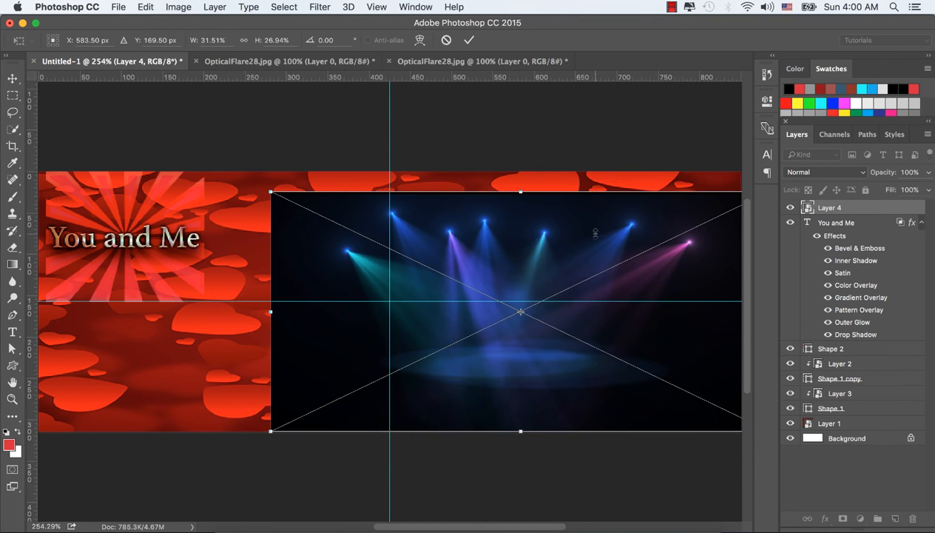
{"action": "left_click_drag", "start_coordinate": [501, 249], "coordinate": [505, 240]}
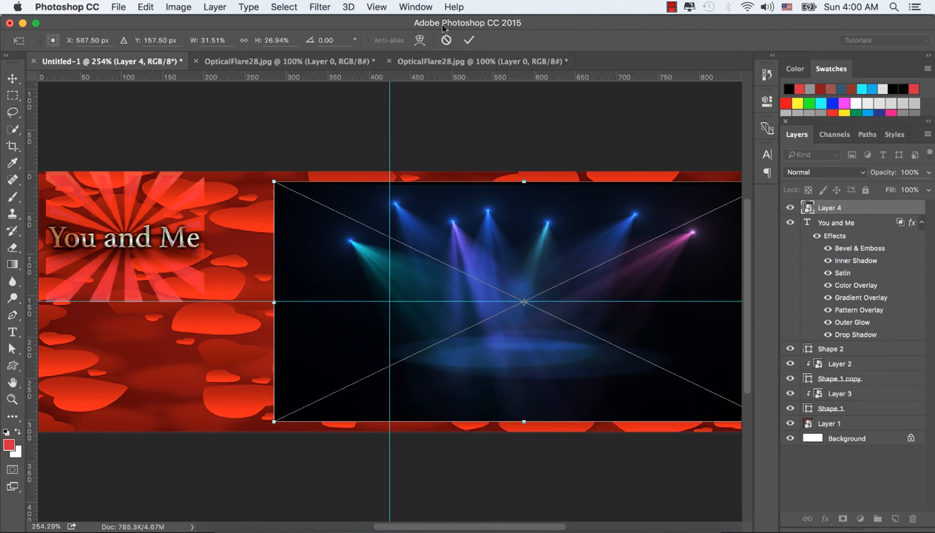
{"action": "left_click", "coordinate": [468, 40]}
Set the spotlight layer's blend mode to Screen and nudge it slightly up and left.
{"action": "left_click", "coordinate": [849, 173]}
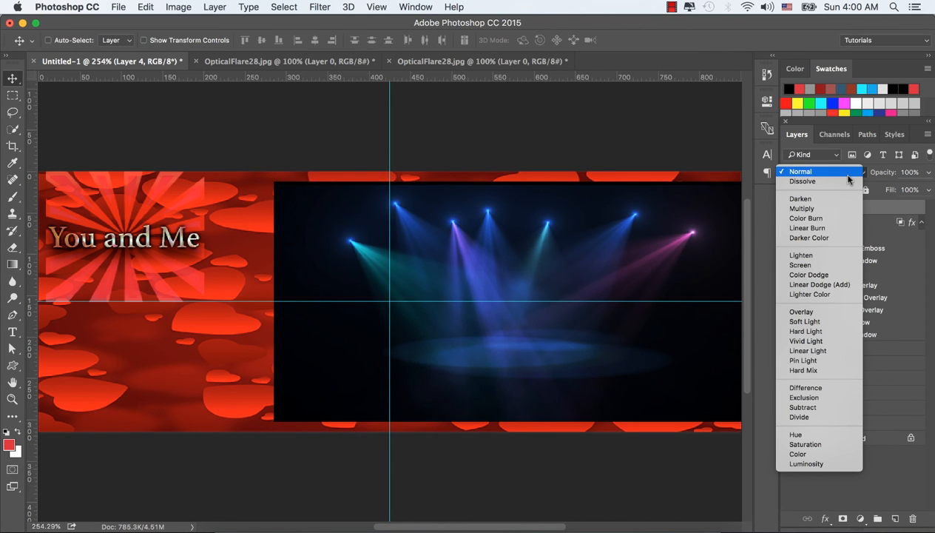
{"action": "left_click", "coordinate": [800, 263]}
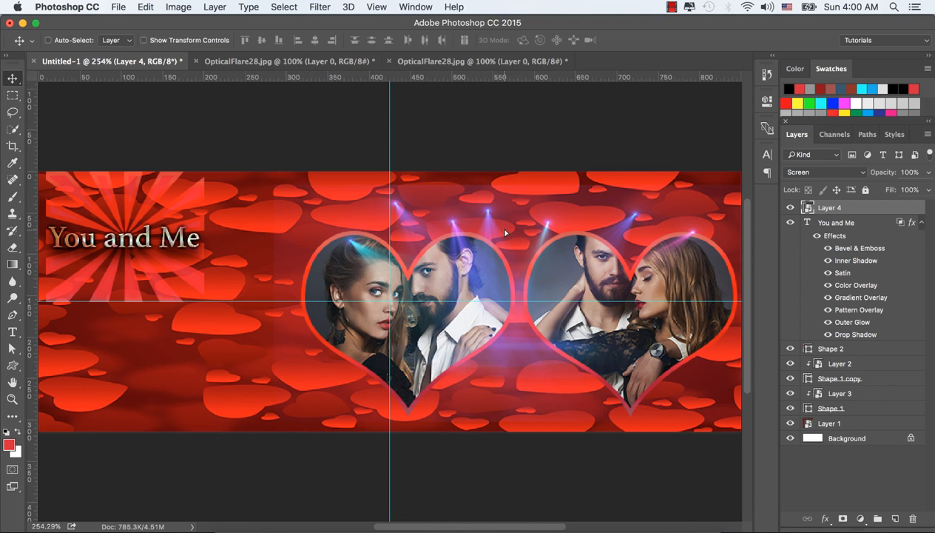
{"action": "key", "text": "Right"}
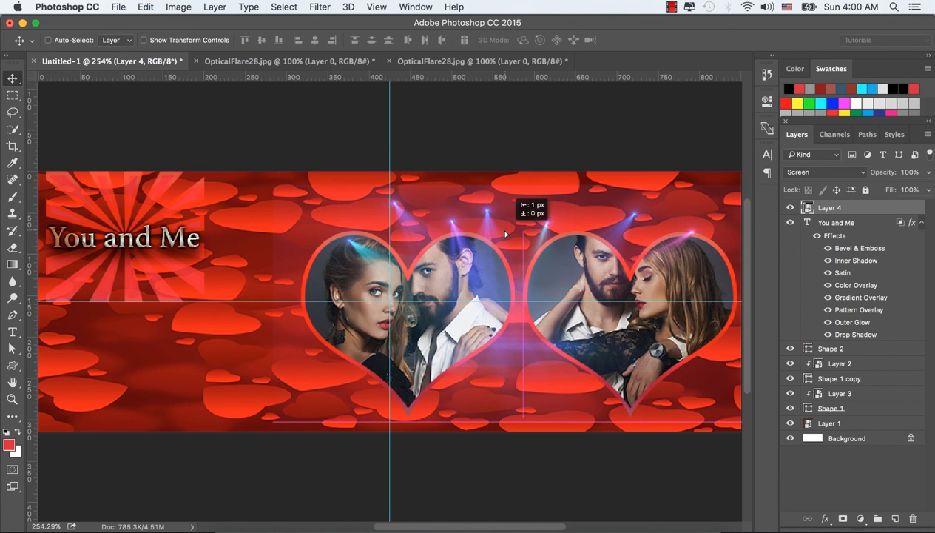
{"action": "mouse_move", "coordinate": [505, 234]}
{"action": "left_mouse_down"}
{"action": "mouse_move", "coordinate": [489, 222]}
{"action": "mouse_move", "coordinate": [496, 227]}
{"action": "left_mouse_up"}
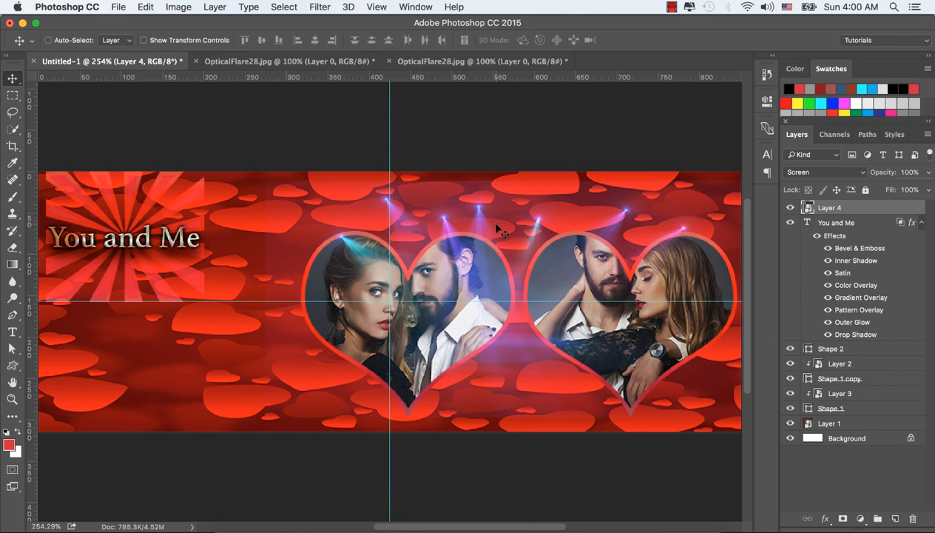
Add a Brightness/Contrast adjustment clipped to the spotlight layer with Brightness set to 86.
{"action": "left_click", "coordinate": [860, 519]}
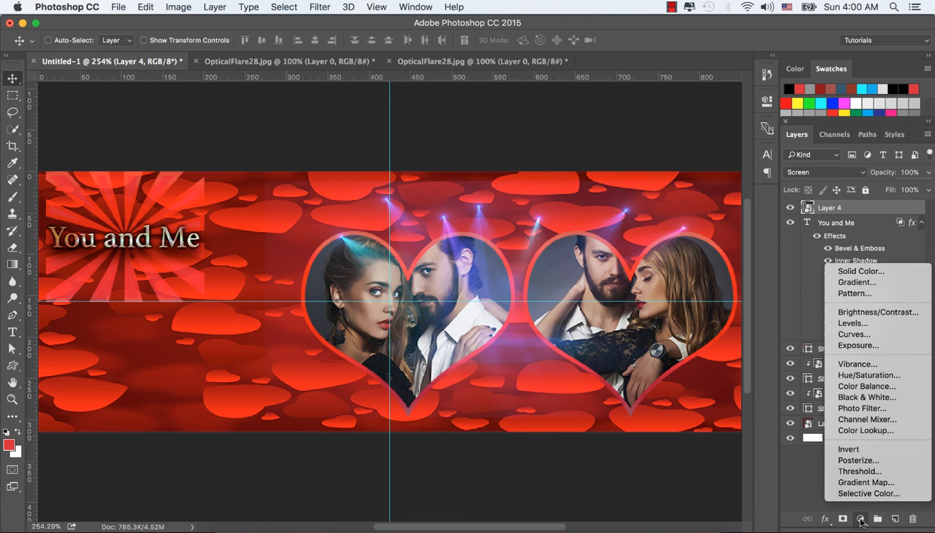
{"action": "left_click", "coordinate": [878, 312]}
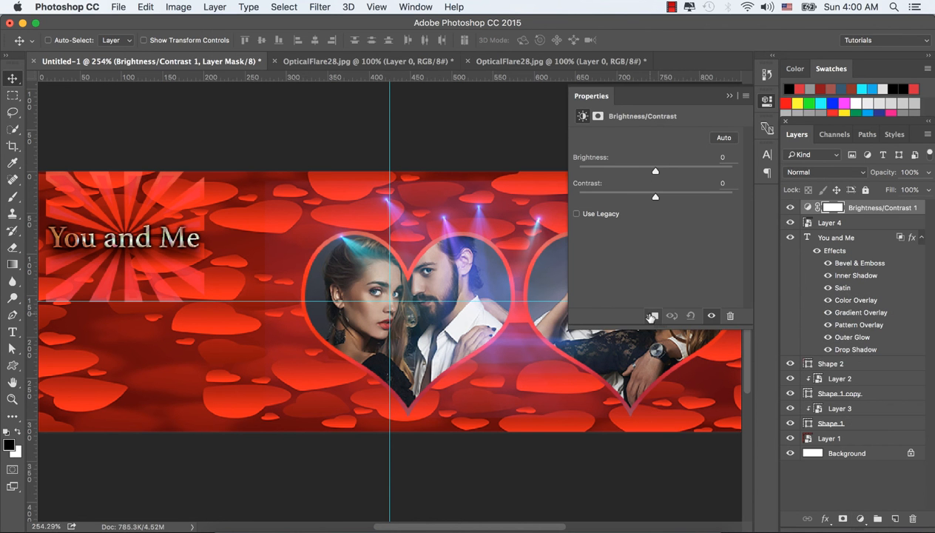
{"action": "left_click", "coordinate": [651, 316]}
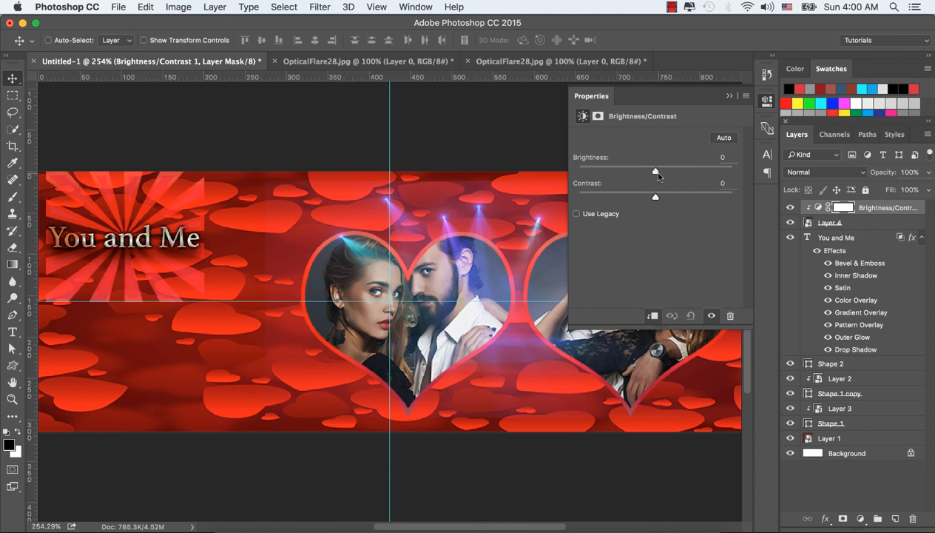
{"action": "left_click_drag", "start_coordinate": [657, 172], "coordinate": [704, 176]}
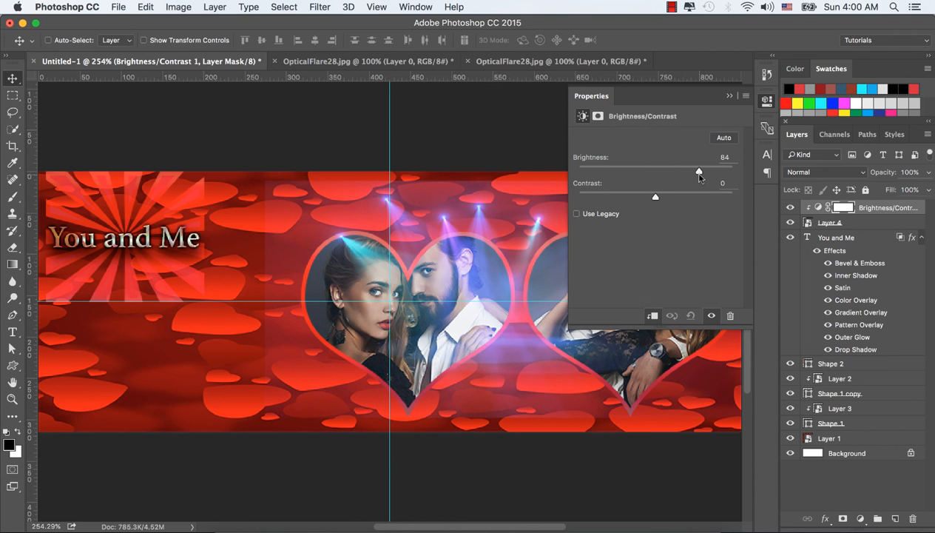
{"action": "left_click", "coordinate": [728, 96]}
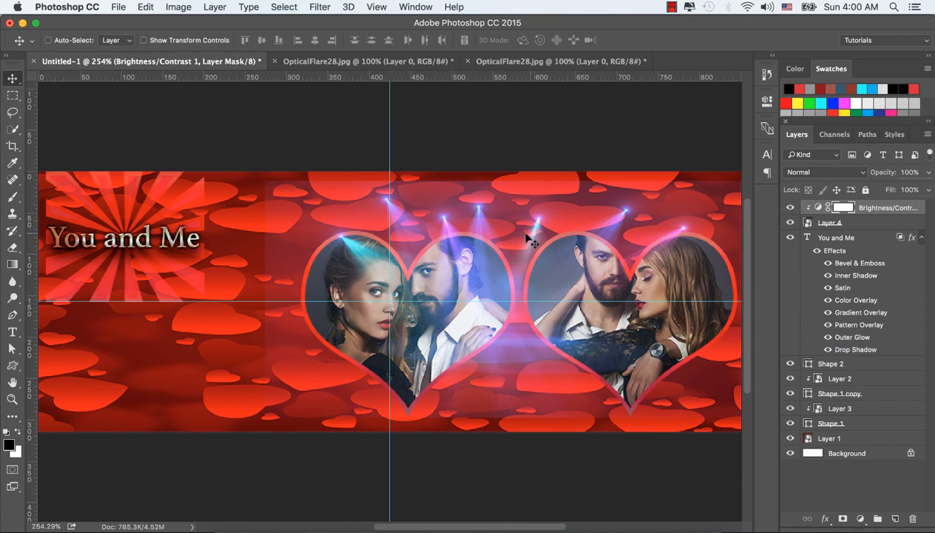
Add a reversed Radial Gradient Fill layer at 253% scale and set its blend mode to Soft Light.
{"action": "left_click", "coordinate": [859, 517]}
{"action": "left_click", "coordinate": [862, 284]}
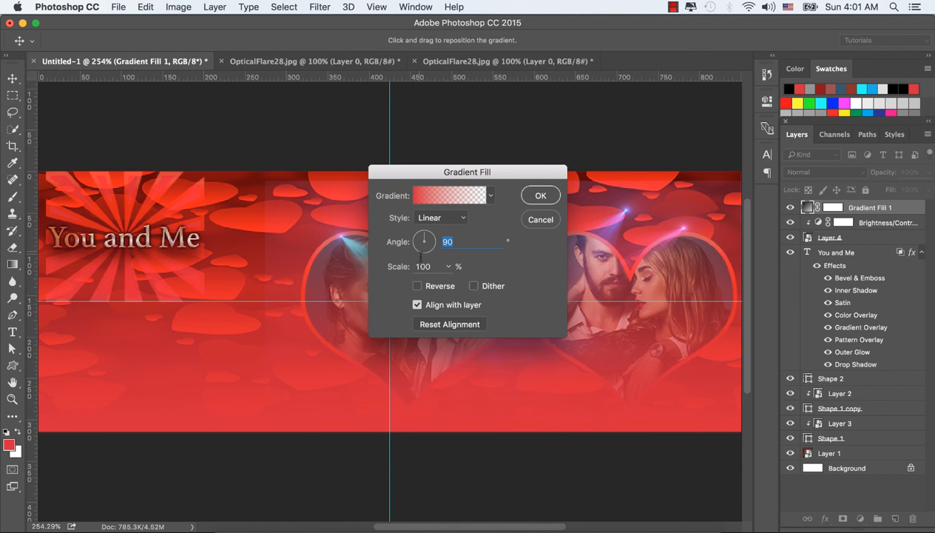
{"action": "left_click", "coordinate": [457, 218]}
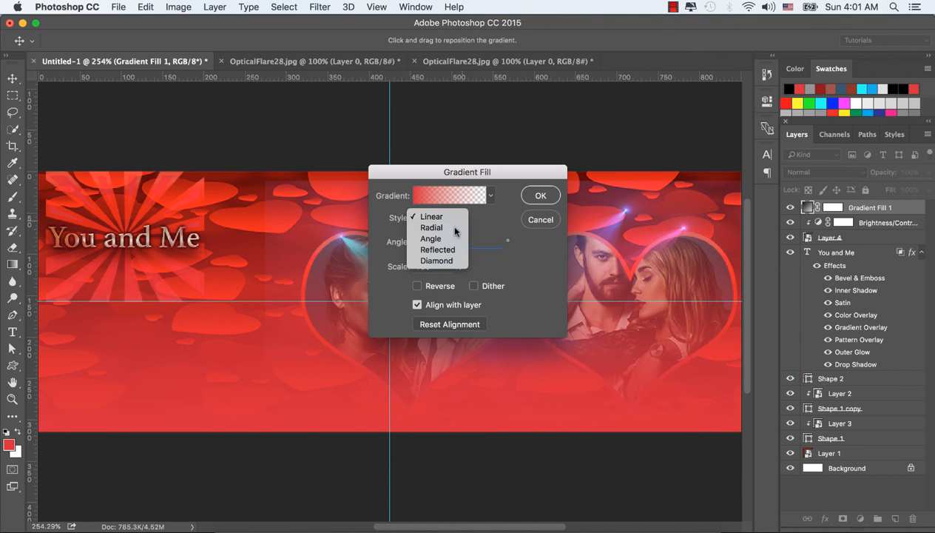
{"action": "left_click", "coordinate": [448, 226]}
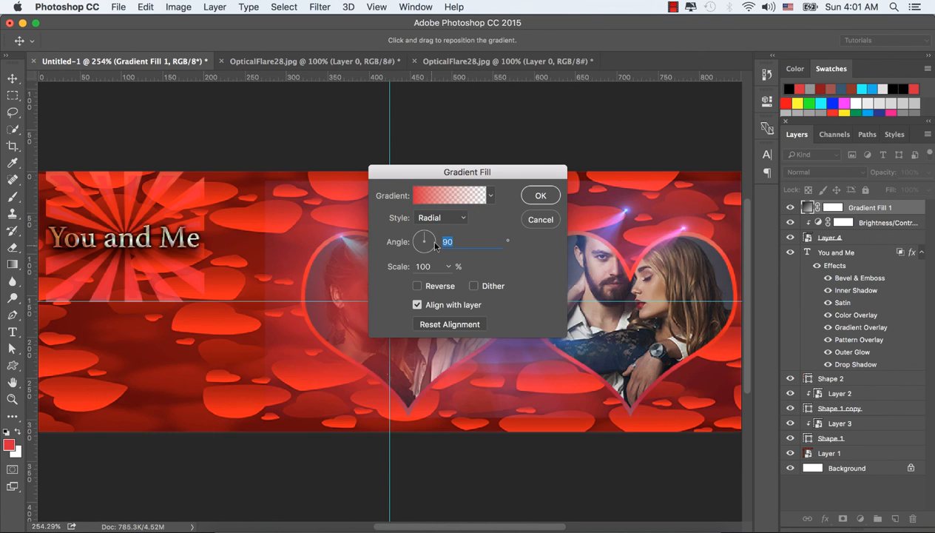
{"action": "left_click", "coordinate": [417, 285]}
{"action": "left_click", "coordinate": [449, 266]}
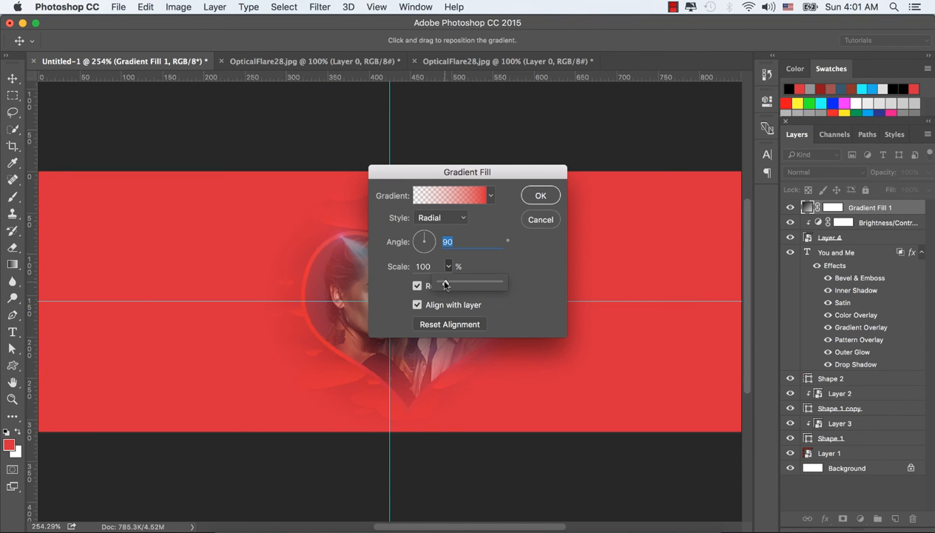
{"action": "left_click_drag", "start_coordinate": [441, 284], "coordinate": [454, 284]}
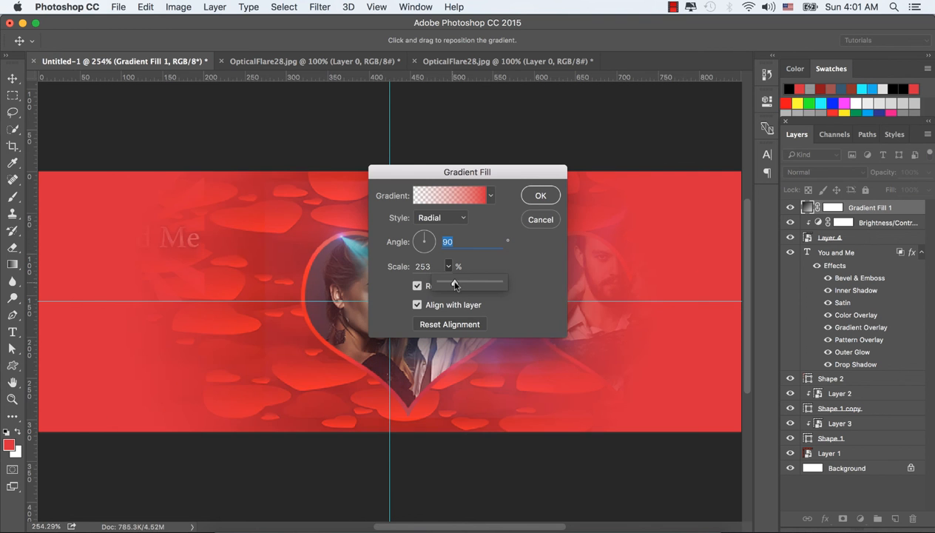
{"action": "left_click", "coordinate": [537, 198]}
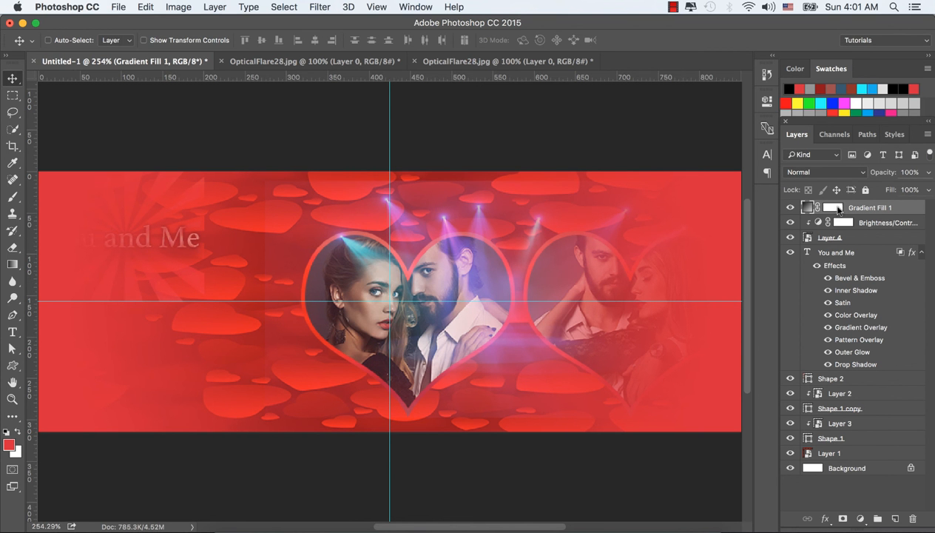
{"action": "left_click", "coordinate": [856, 176]}
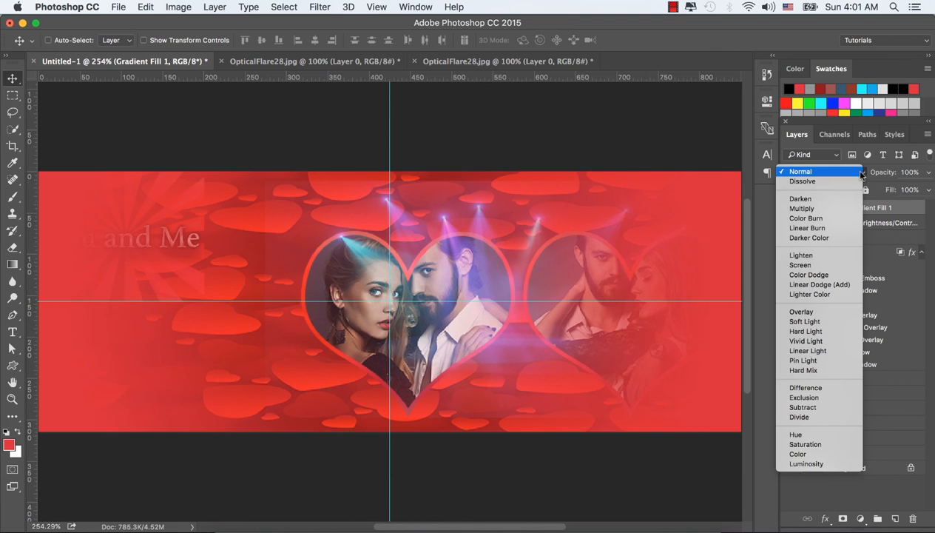
{"action": "left_click", "coordinate": [815, 322]}
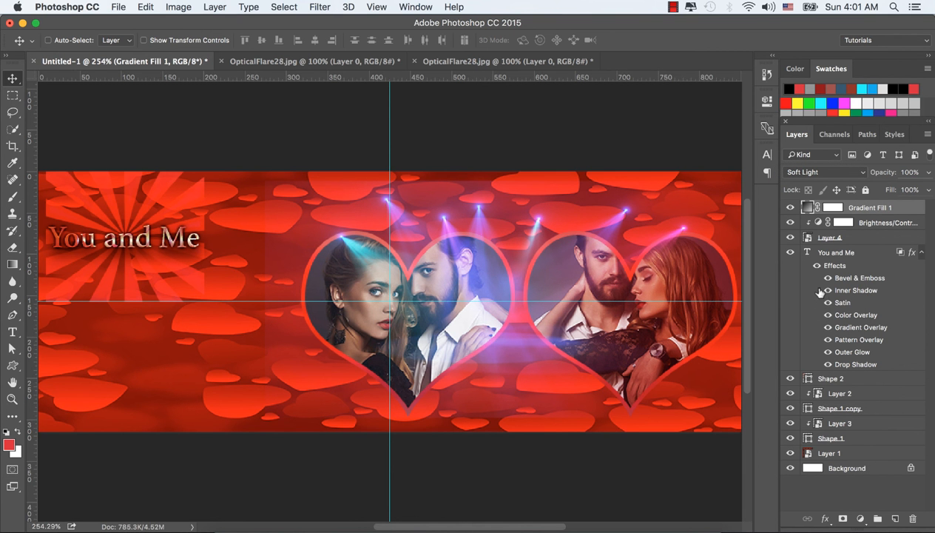